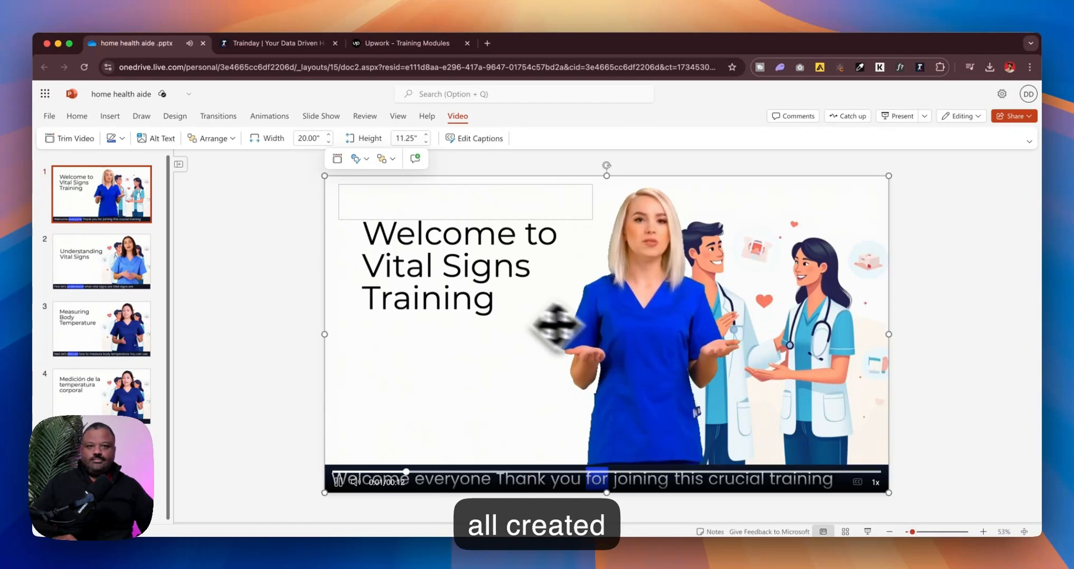
# Preview the presenter videos on the "Measuring Body Temperature" and "Understanding Vital Signs" slides
pyautogui.click(115, 314)
pyautogui.click(517, 343)
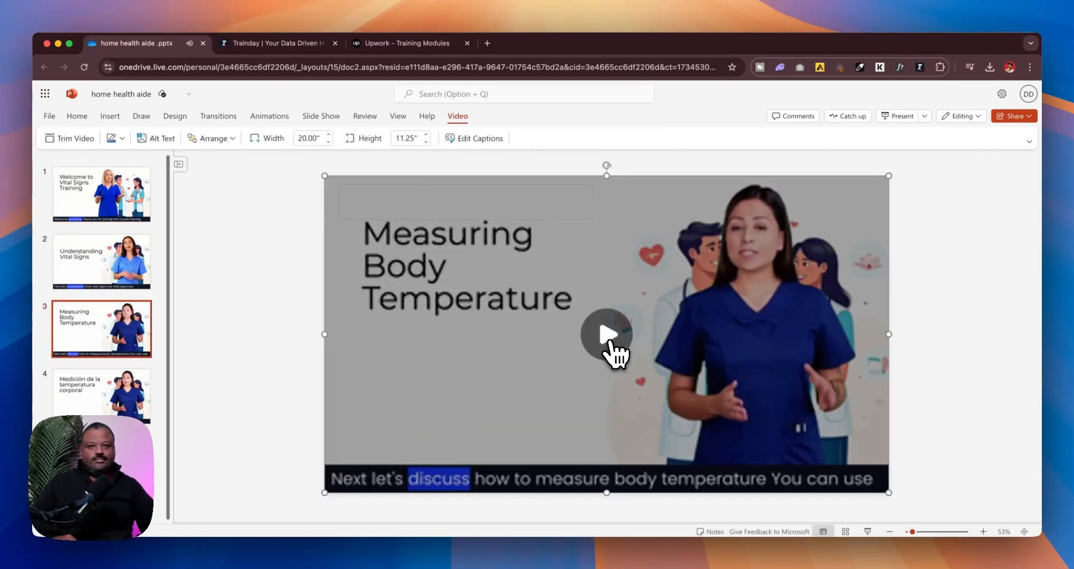
pyautogui.click(610, 344)
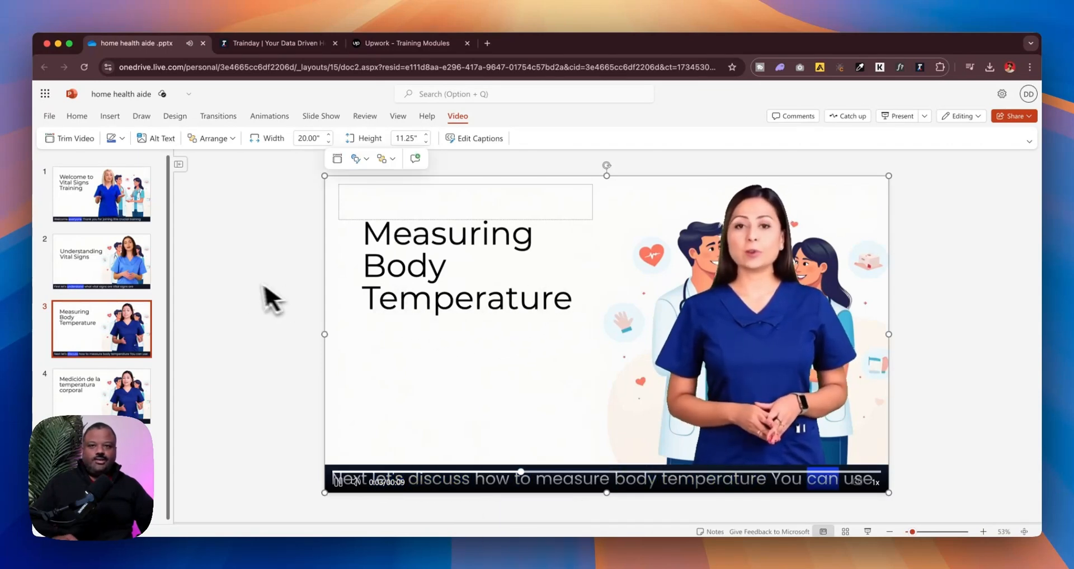
pyautogui.click(65, 268)
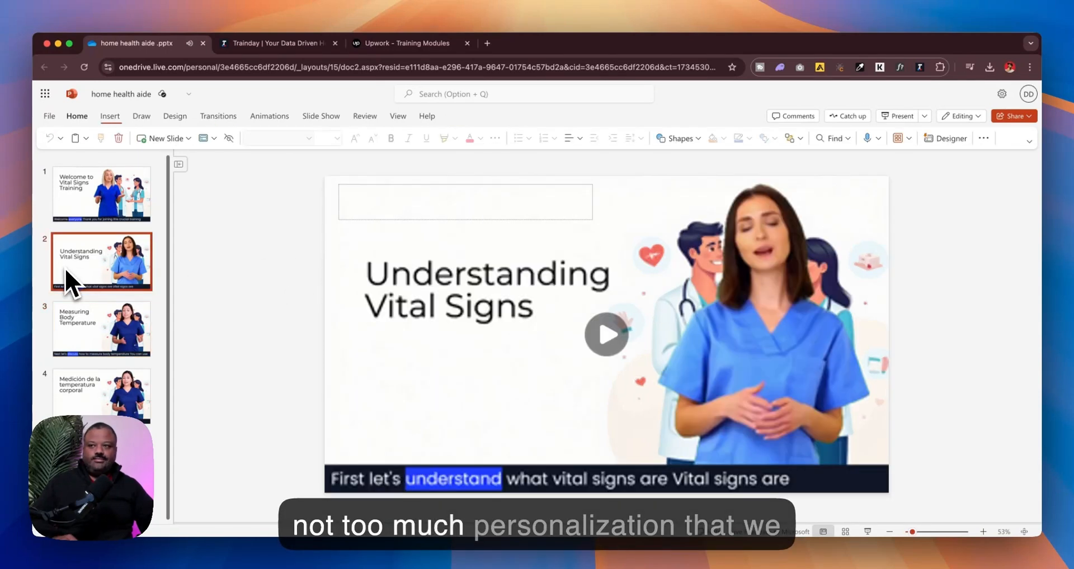
pyautogui.click(603, 349)
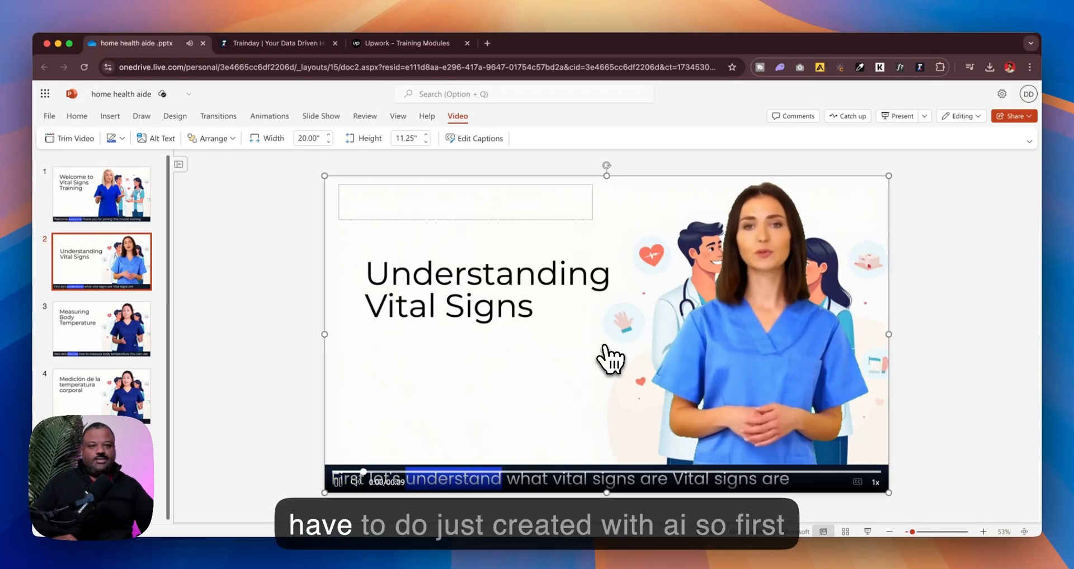
pyautogui.click(259, 288)
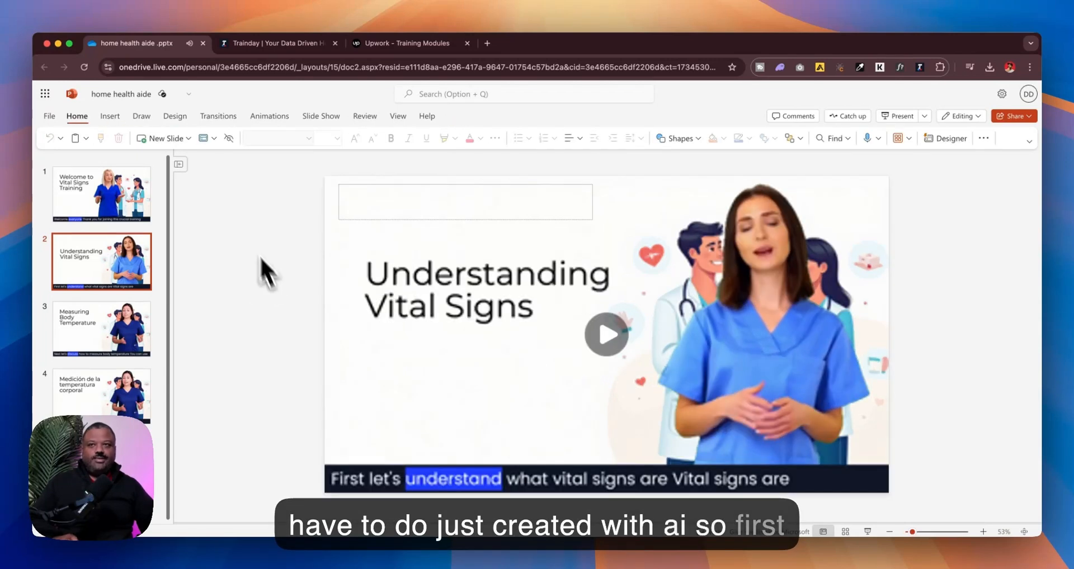
# Switch to the Trainday website and start training to open the course creation dashboard
pyautogui.click(290, 45)
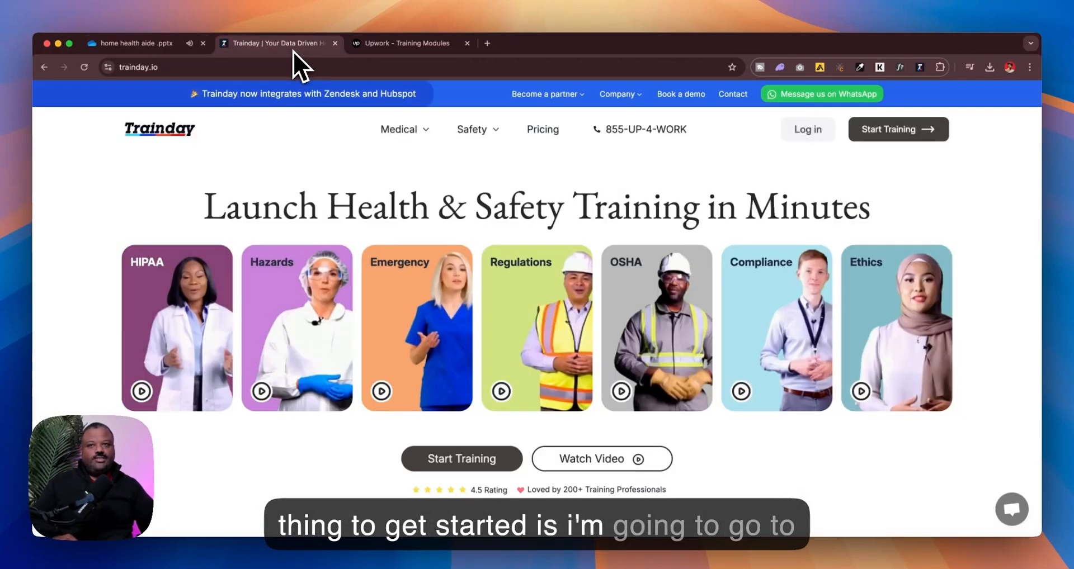
pyautogui.click(869, 137)
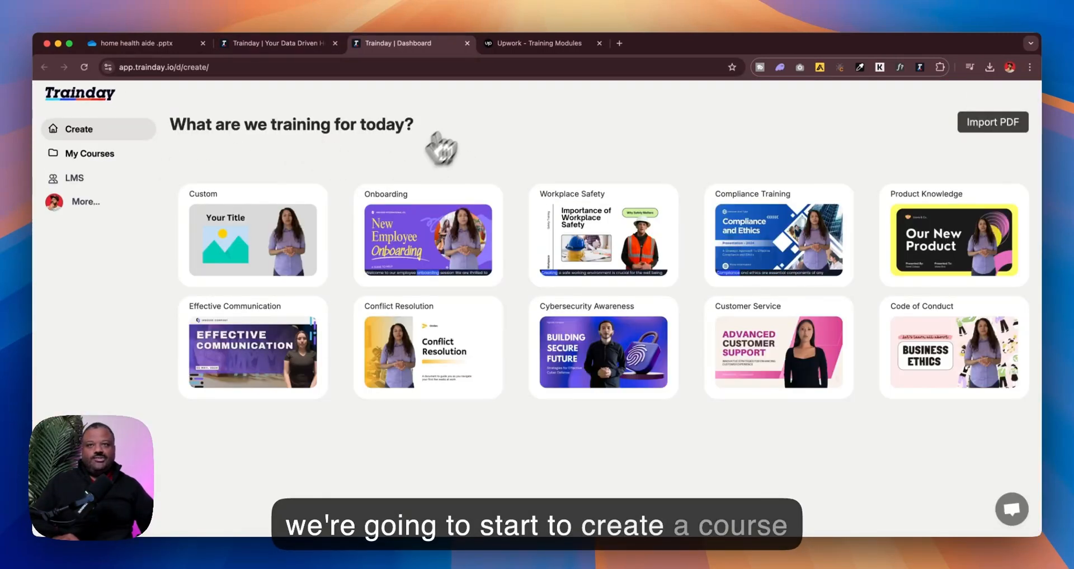
# On Upwork, open the "Training Manual/Learning Module Writer" job and copy "learning modules for a fire investigation company" from its description
pyautogui.click(534, 48)
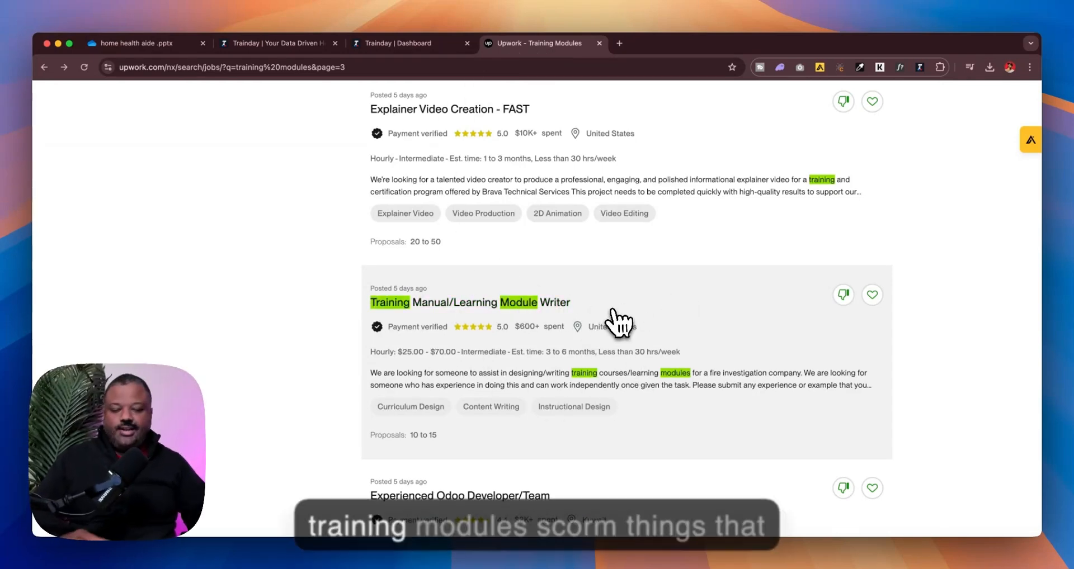
pyautogui.scroll(-2, 694, 324)
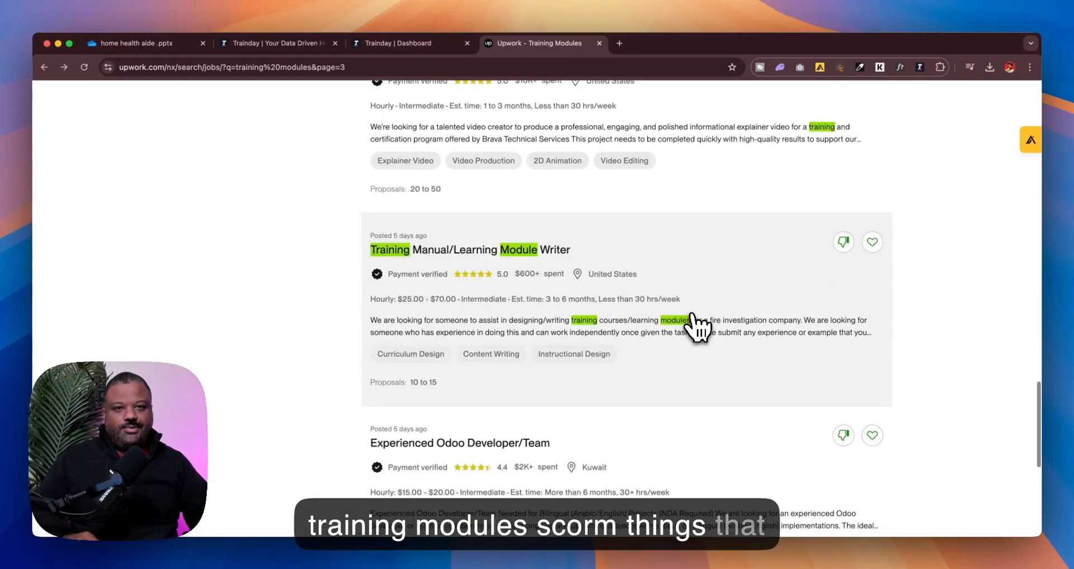
pyautogui.click(694, 333)
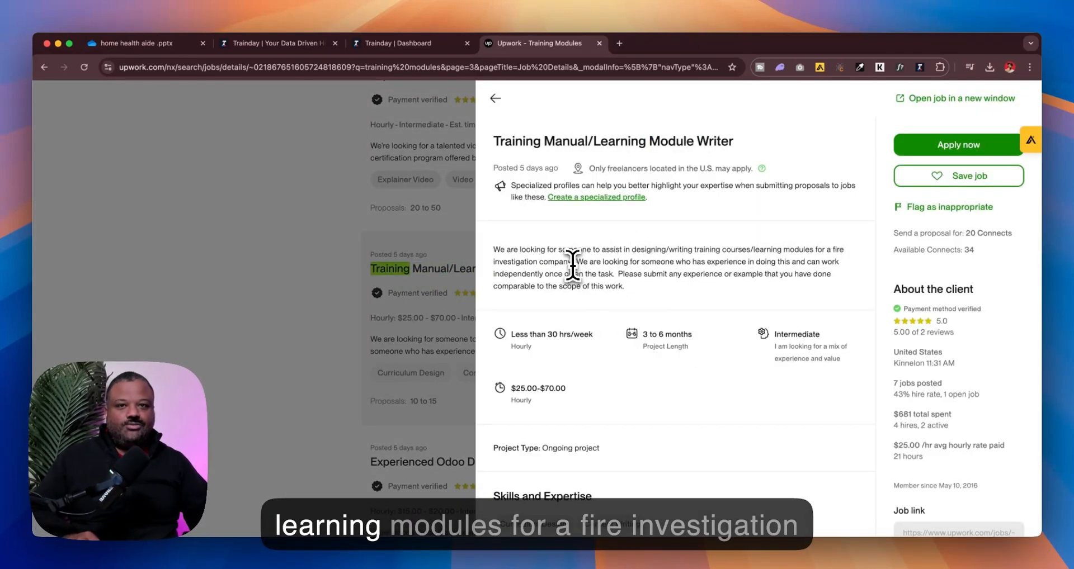
pyautogui.moveTo(571, 262); pyautogui.dragTo(765, 249)
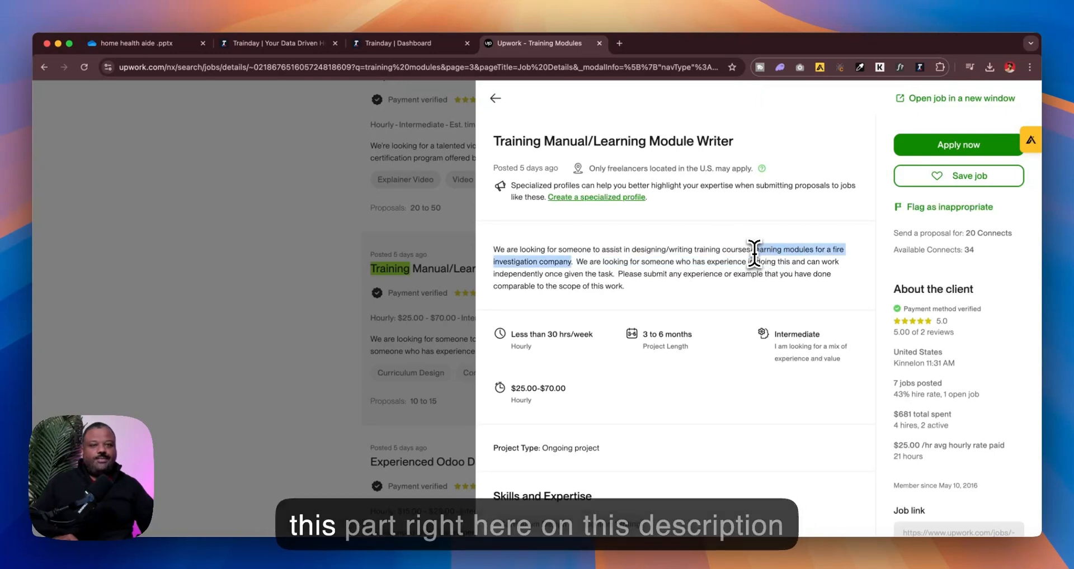
pyautogui.rightClick(757, 247)
pyautogui.click(786, 276)
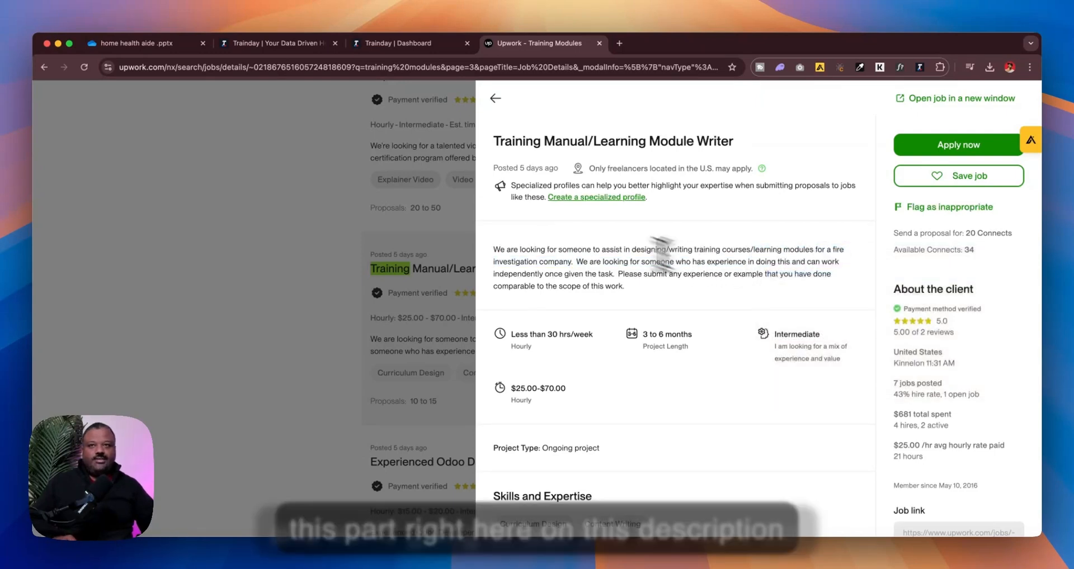
# Return to the Trainday dashboard and start a Custom course on the topic "learning modules for a fire investigation company"
pyautogui.click(398, 44)
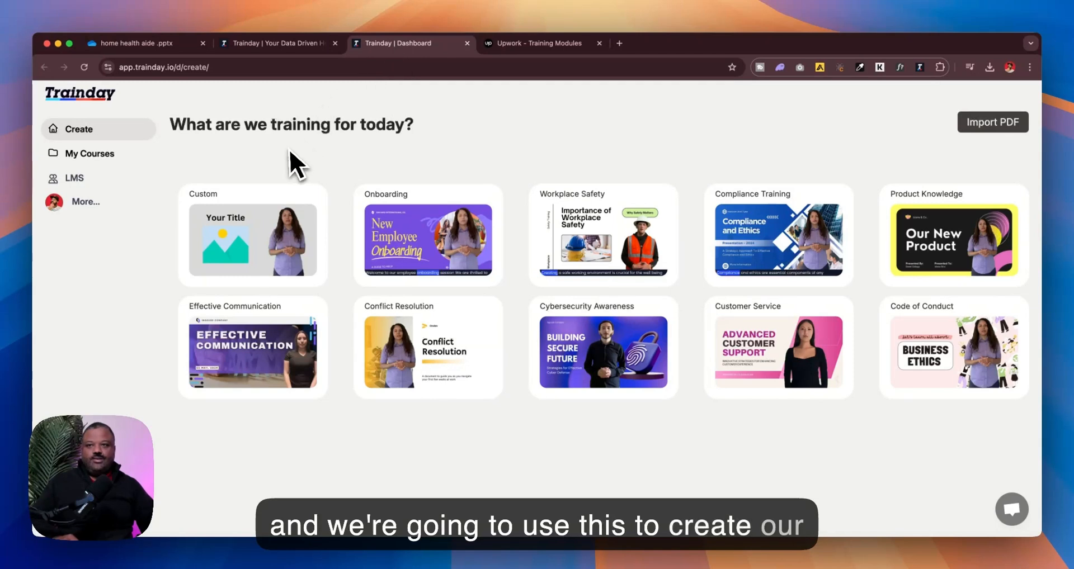
pyautogui.click(271, 208)
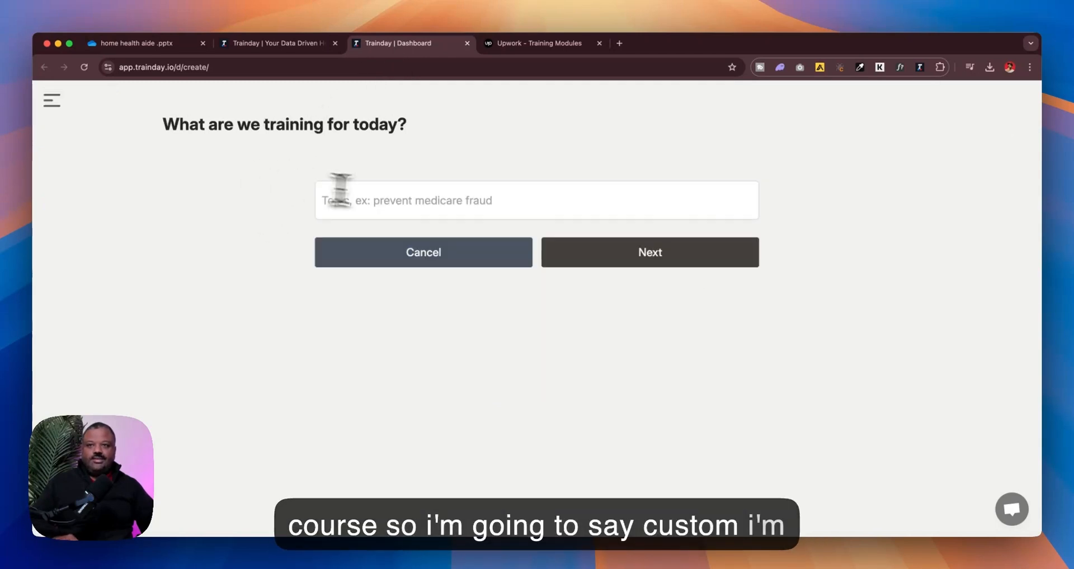
pyautogui.click(410, 196)
pyautogui.press('super+v')
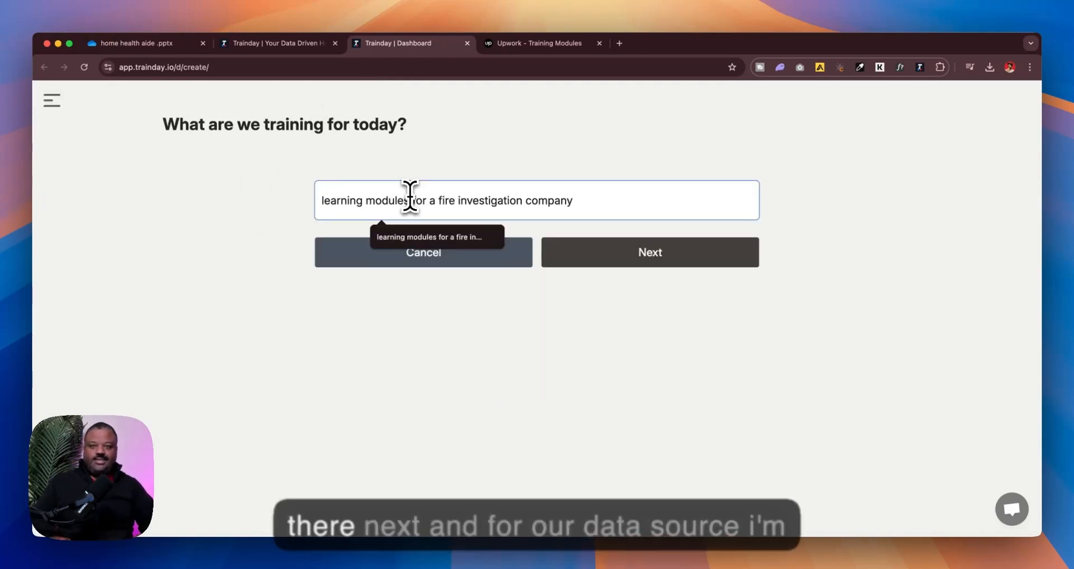
pyautogui.press('Tab')
pyautogui.press('Tab')
pyautogui.press('Return')
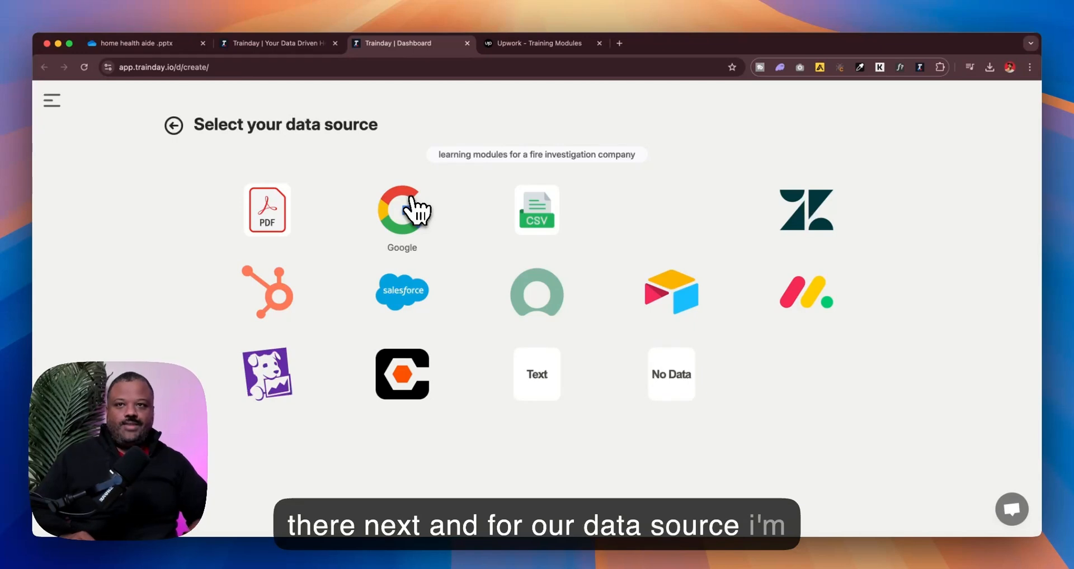
# Use Text as the course's data source, containing "learning modules for a fire investigation company"
pyautogui.click(543, 375)
pyautogui.click(508, 257)
pyautogui.press('super+v')
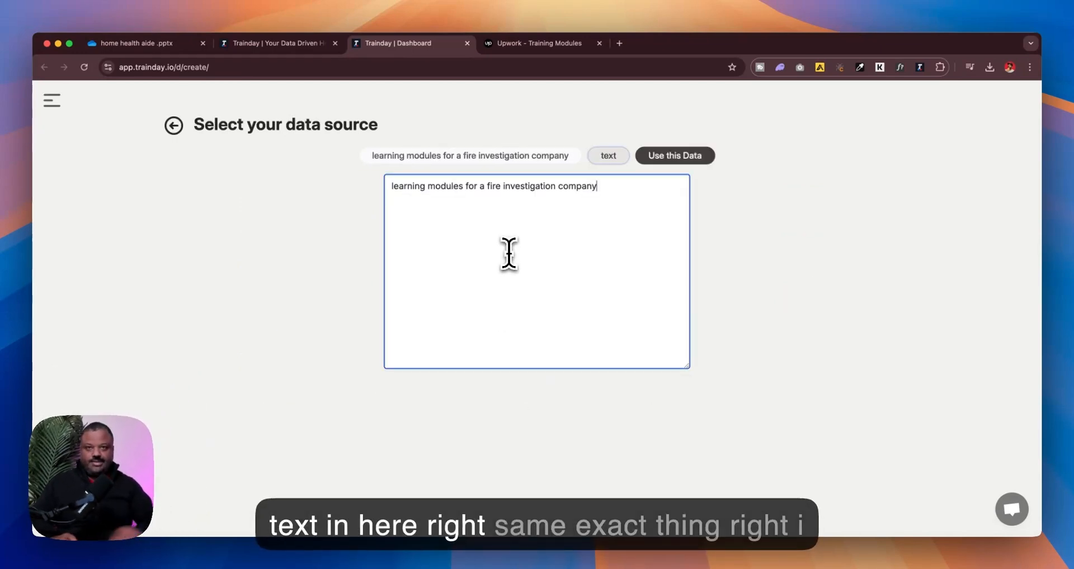
pyautogui.click(679, 158)
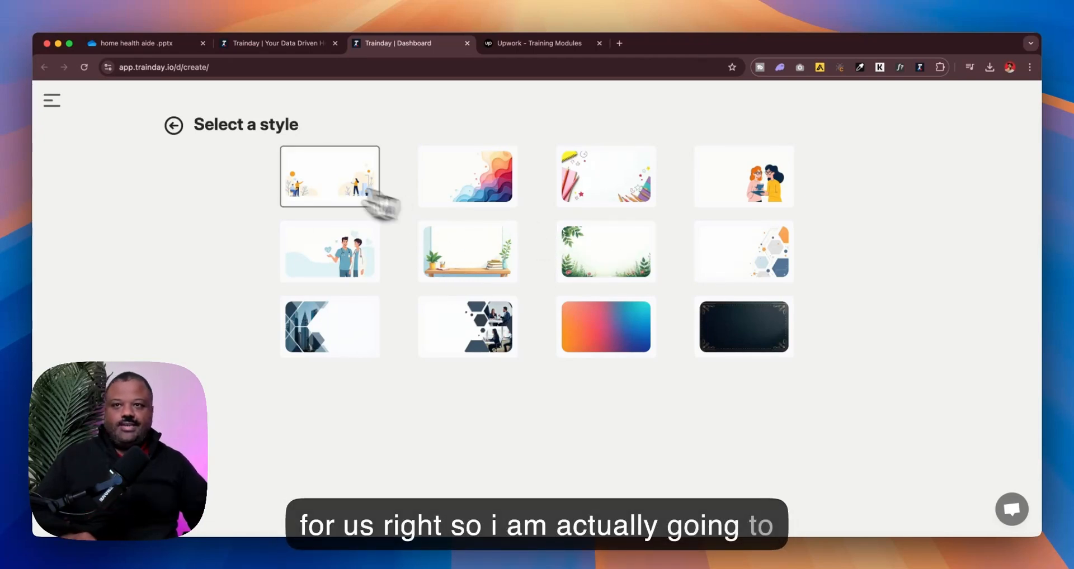
# Choose the white style with small illustrated figures in both lower corners and its "Innovations in Fire Investigation Training" design
pyautogui.click(302, 173)
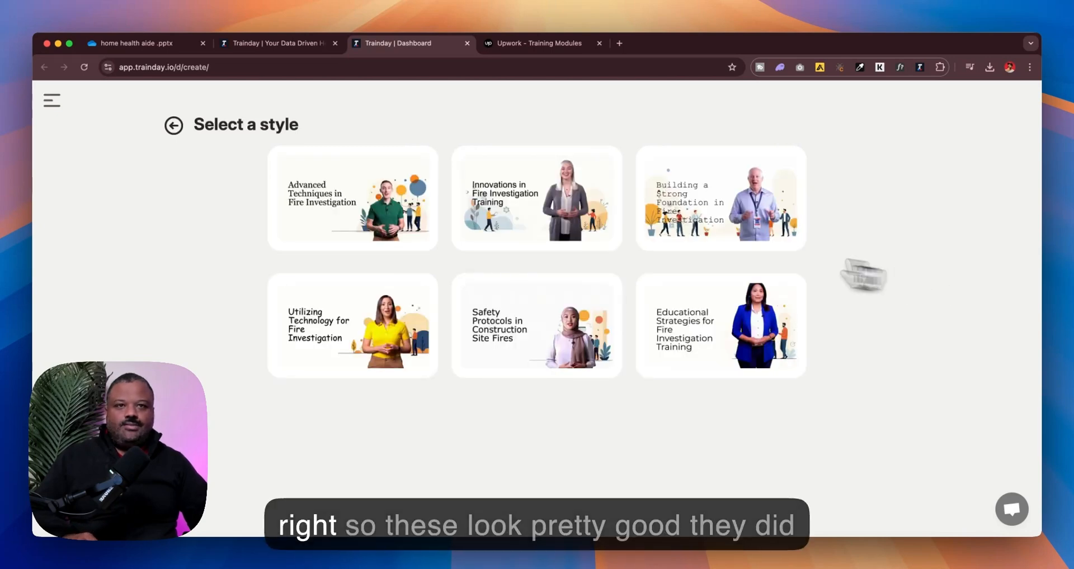
pyautogui.click(553, 214)
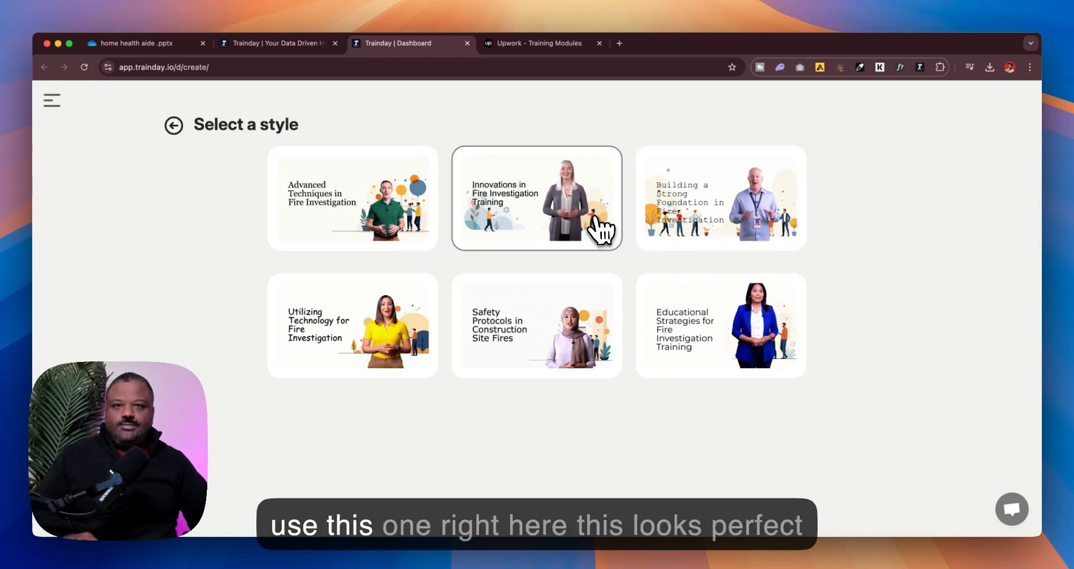
pyautogui.click(558, 210)
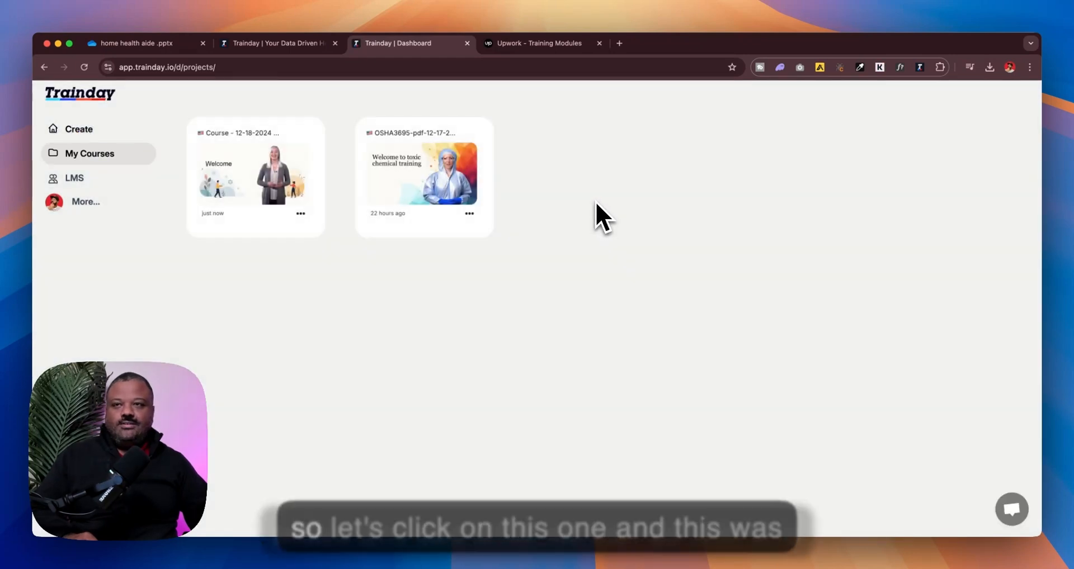
# Open the newly generated course and rename it "fire investingation"
pyautogui.click(283, 197)
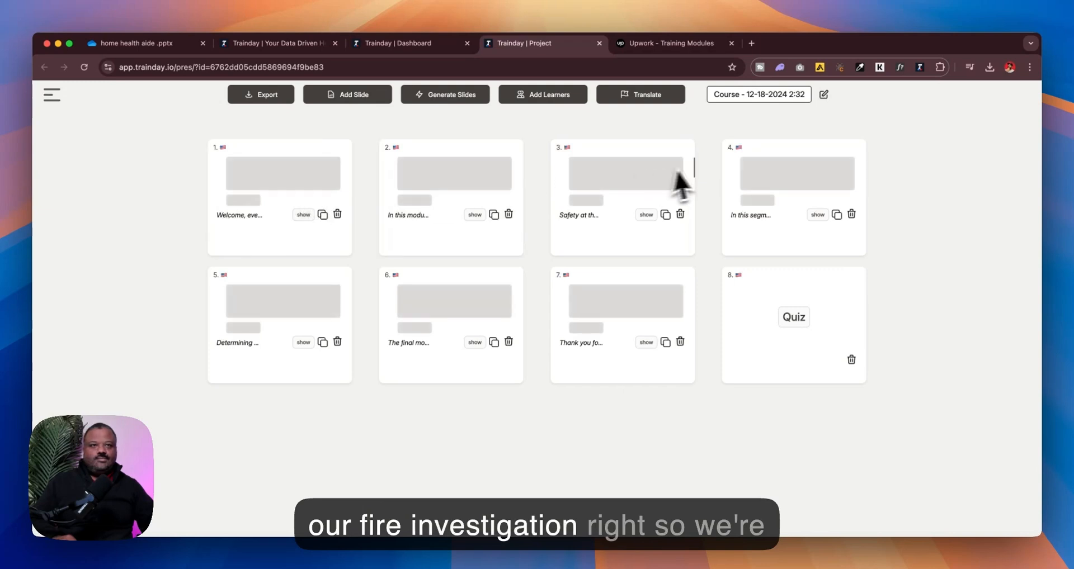
pyautogui.click(823, 95)
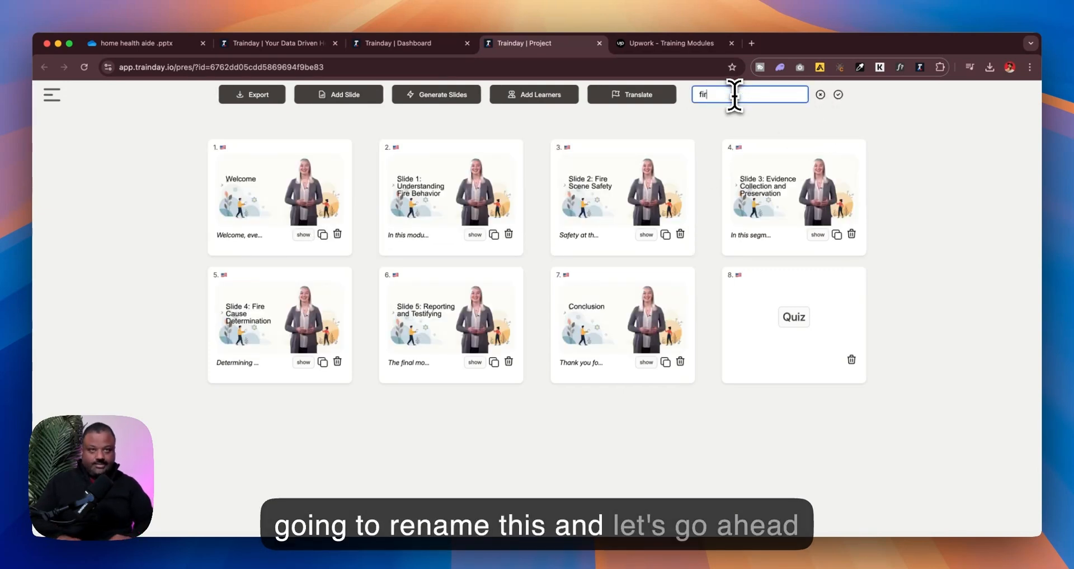
pyautogui.write('fire investig')
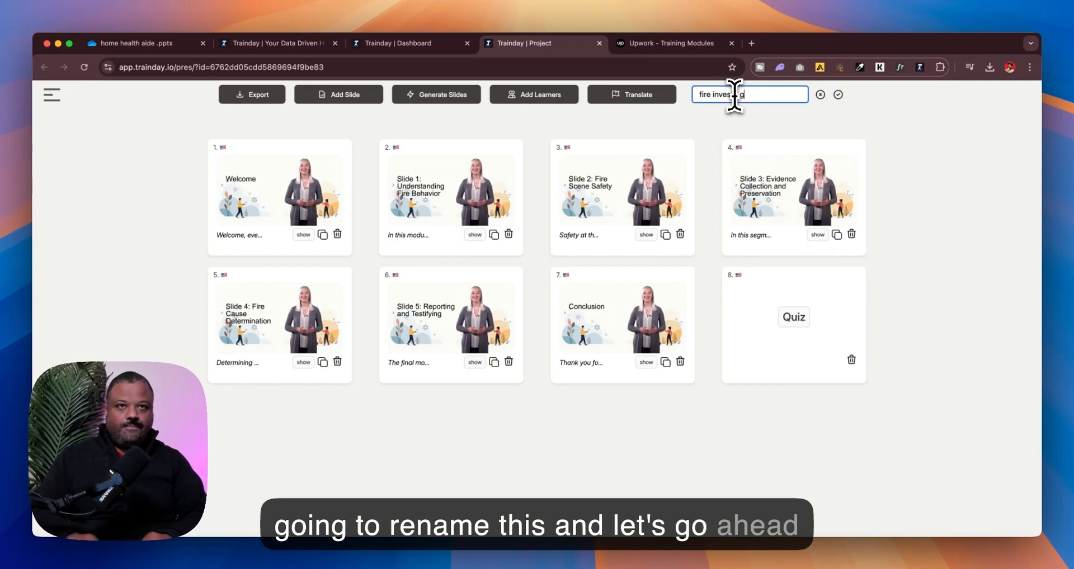
pyautogui.write('ation')
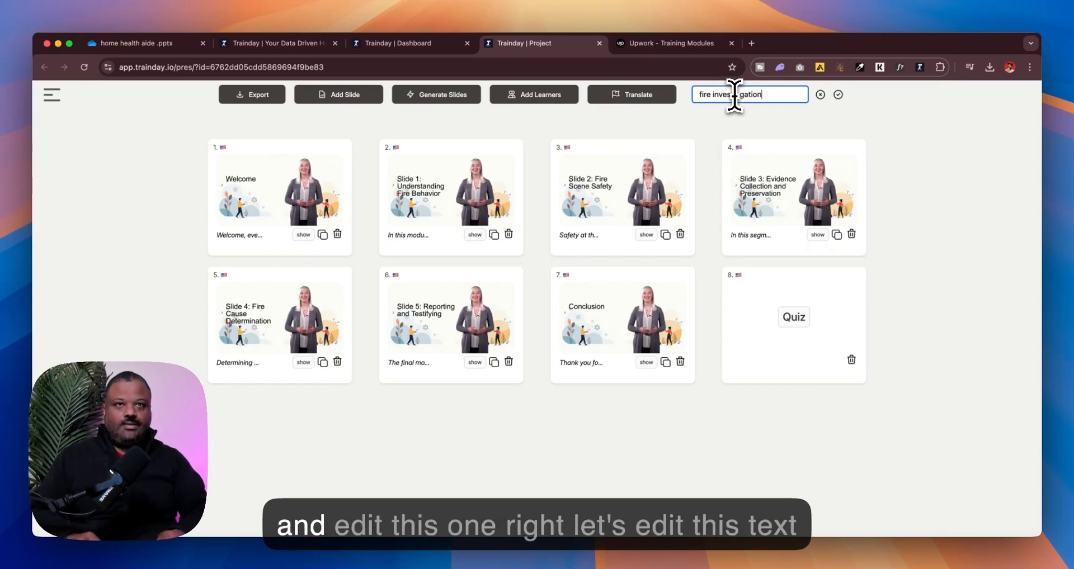
pyautogui.press('Return')
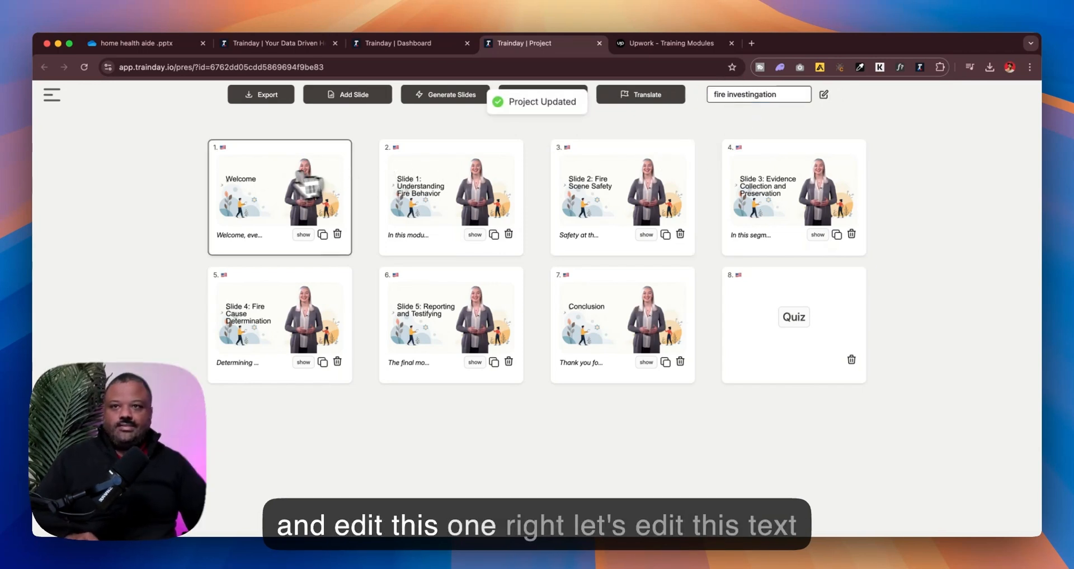
# On the first slide, change the title text to "Welcome to fire investigation training"
pyautogui.click(270, 187)
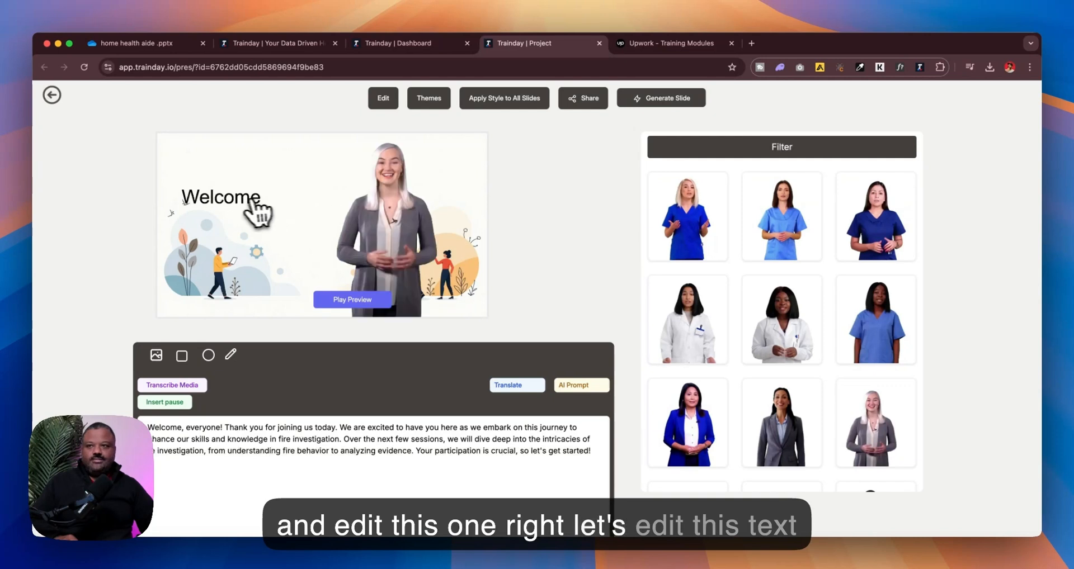
pyautogui.click(222, 208)
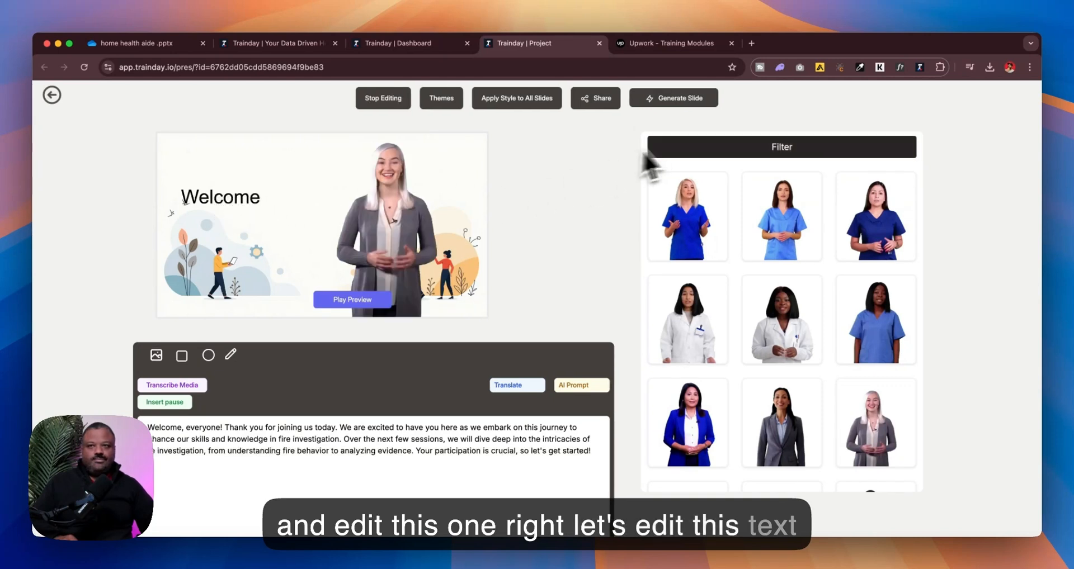
pyautogui.click(196, 208)
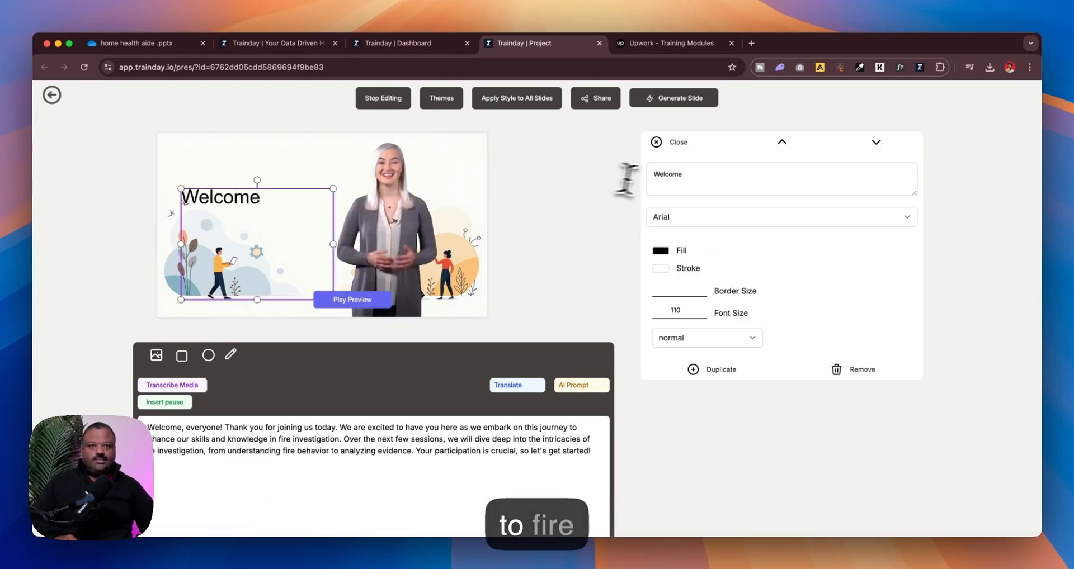
pyautogui.click(714, 183)
pyautogui.write('to fire in')
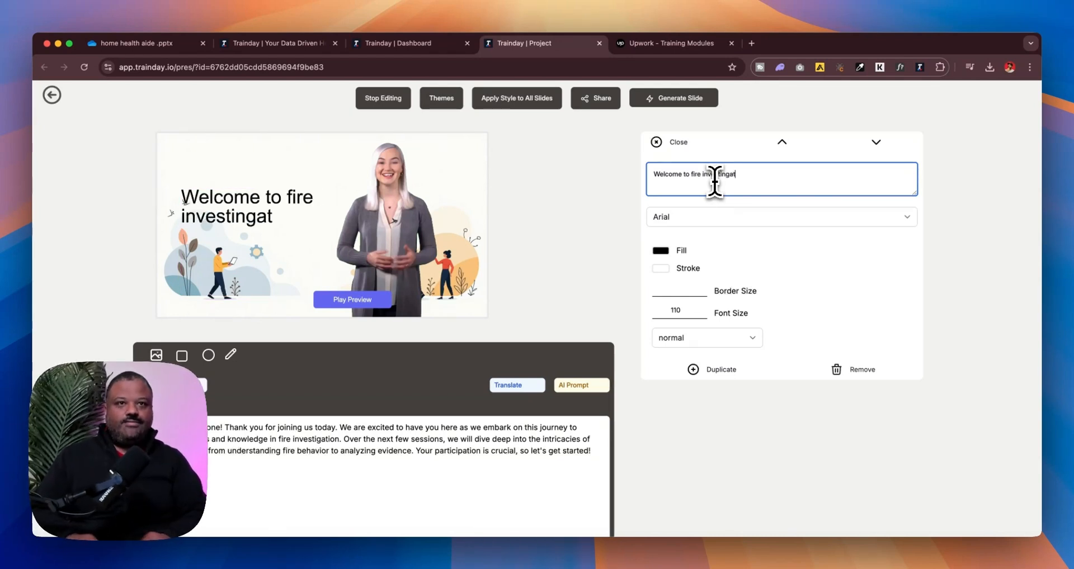
pyautogui.write('vestinga')
pyautogui.press('BackSpace')
pyautogui.press('BackSpace')
pyautogui.press('BackSpace')
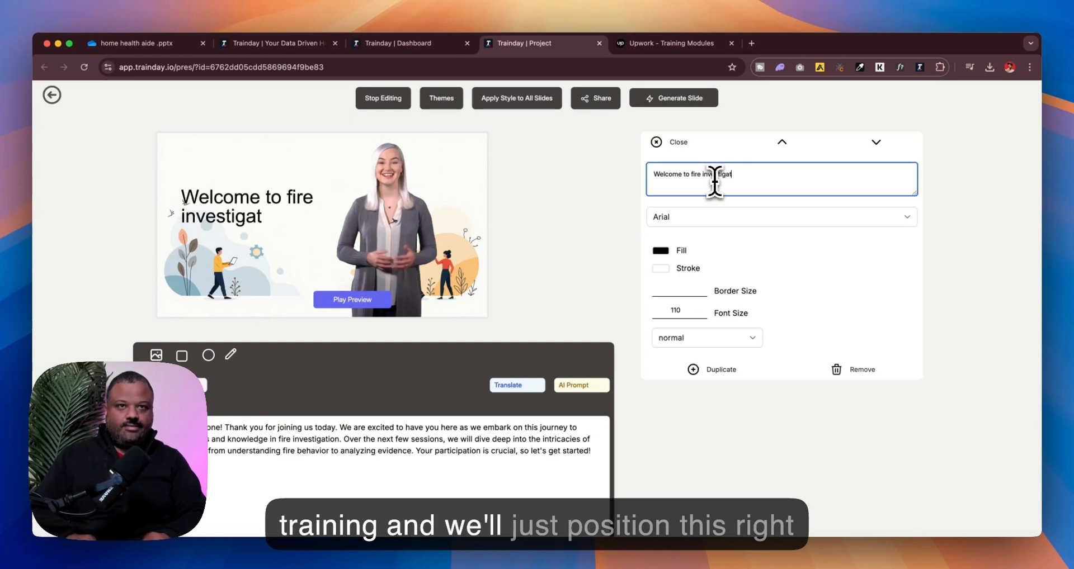
pyautogui.write('gation tra')
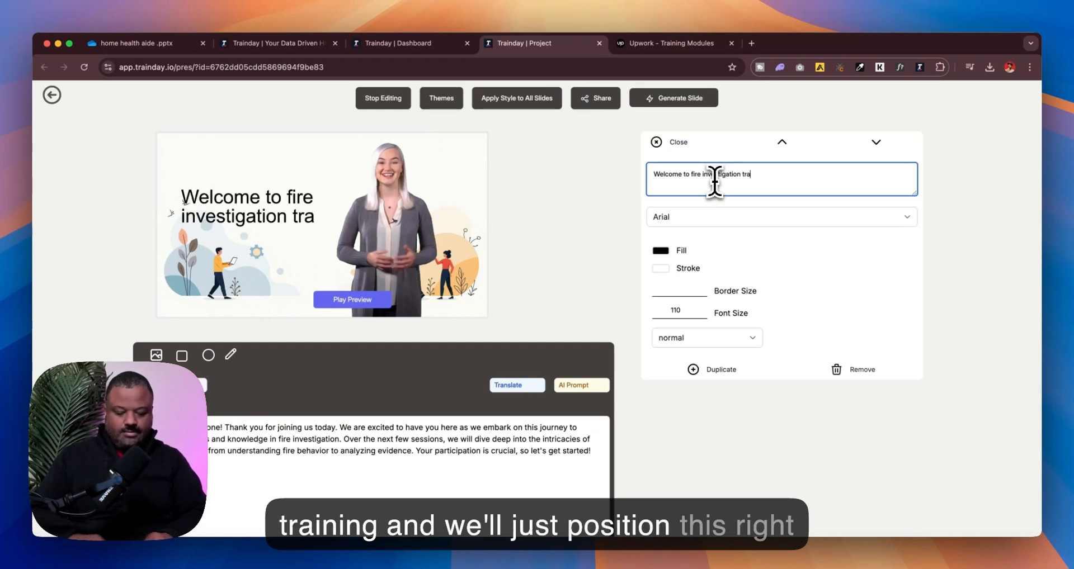
pyautogui.write('ining')
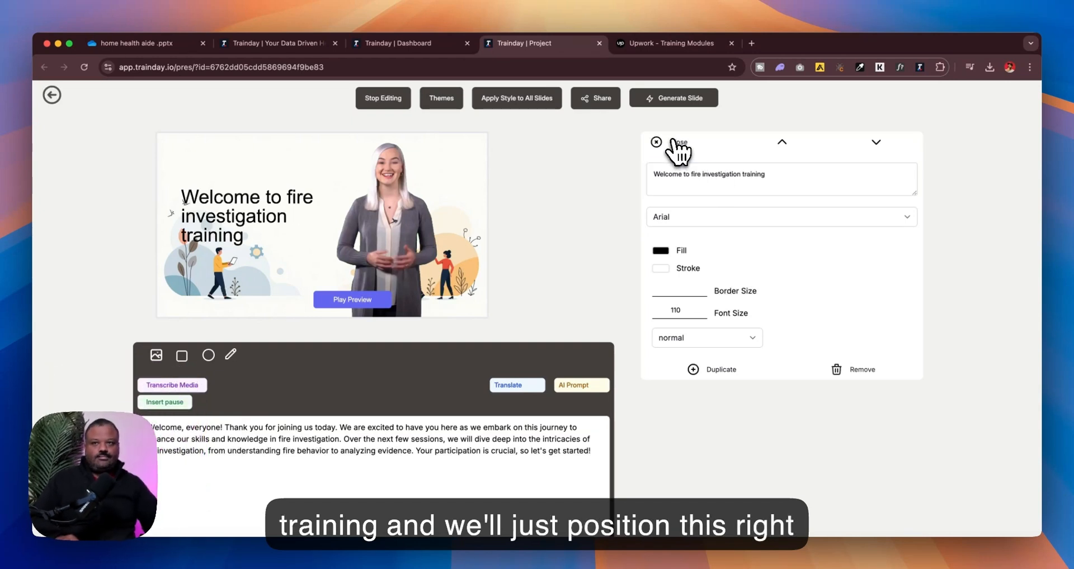
pyautogui.click(674, 143)
# Move the slide title up and to the right, and shift the presenter slightly to the right
pyautogui.moveTo(276, 211); pyautogui.dragTo(299, 171)
pyautogui.moveTo(392, 235); pyautogui.dragTo(405, 231)
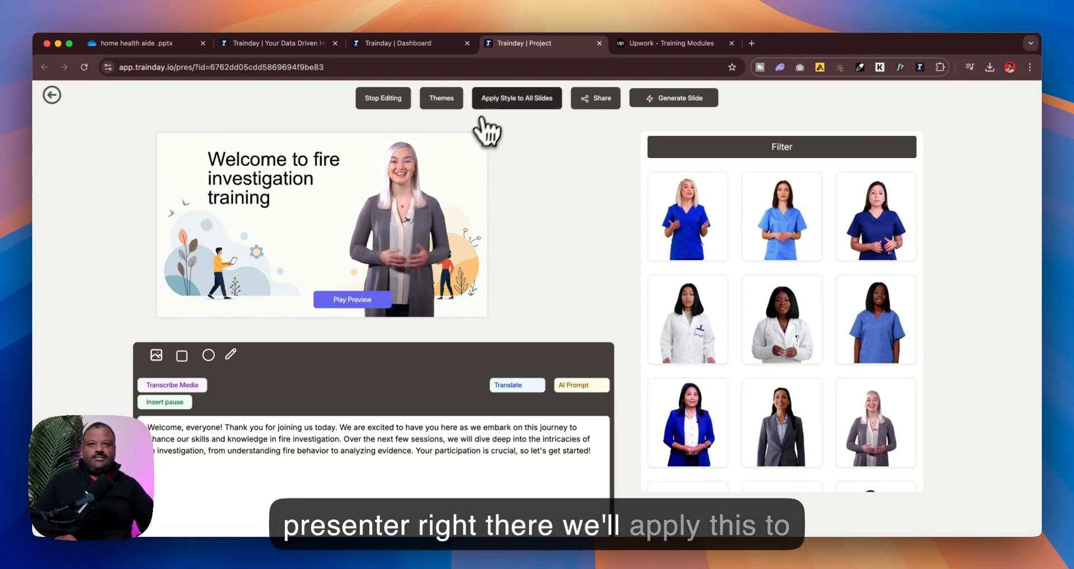
# Apply the first slide's title placement, background and presenter style to all slides of the course
pyautogui.click(506, 102)
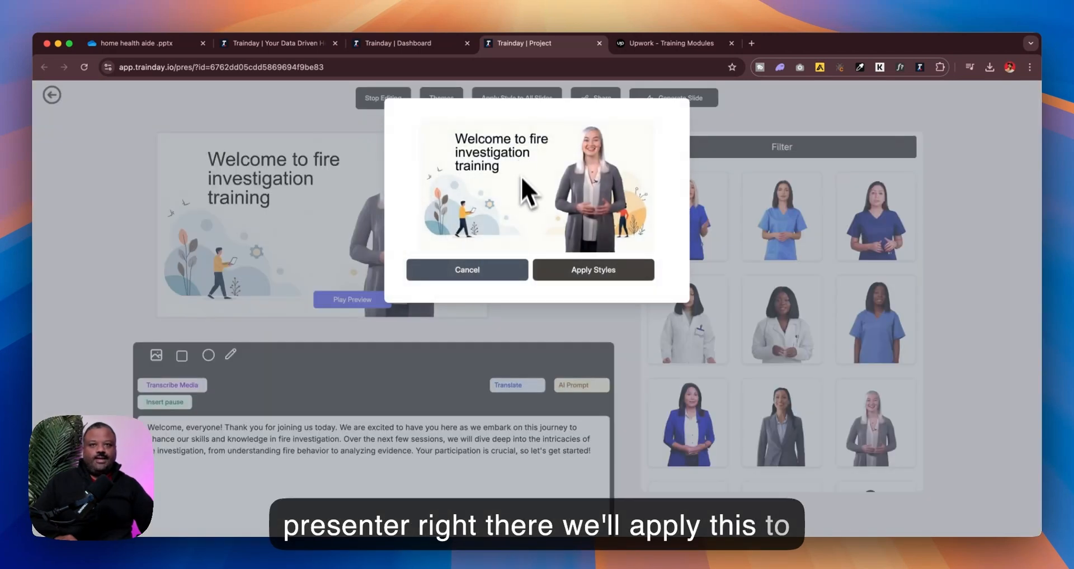
pyautogui.click(583, 272)
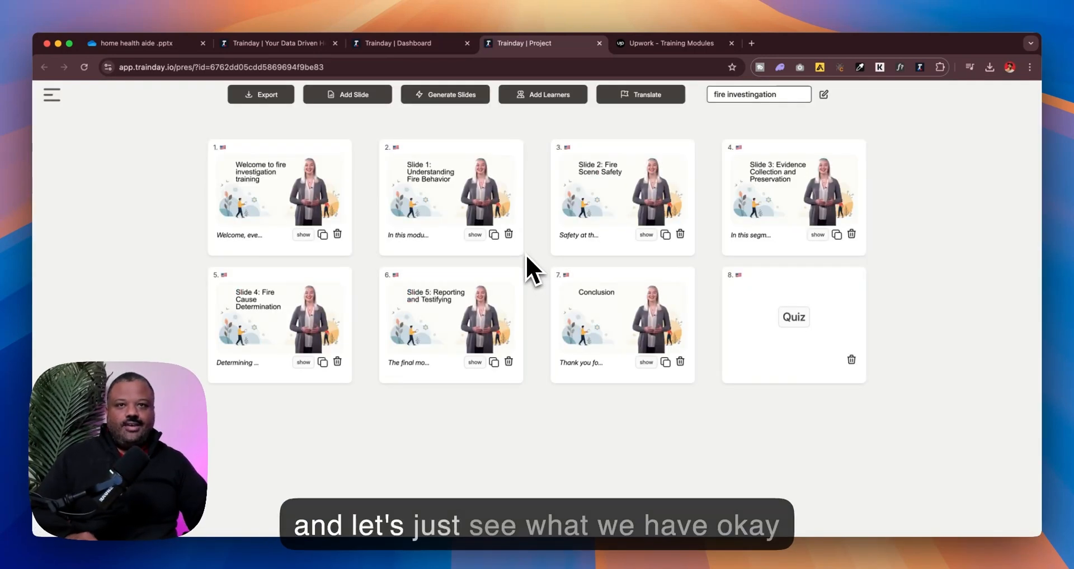
# Remove the "Slide 1:" prefix from the second slide's title so it reads "Understanding Fire Behavior", and return to the slide overview
pyautogui.click(463, 211)
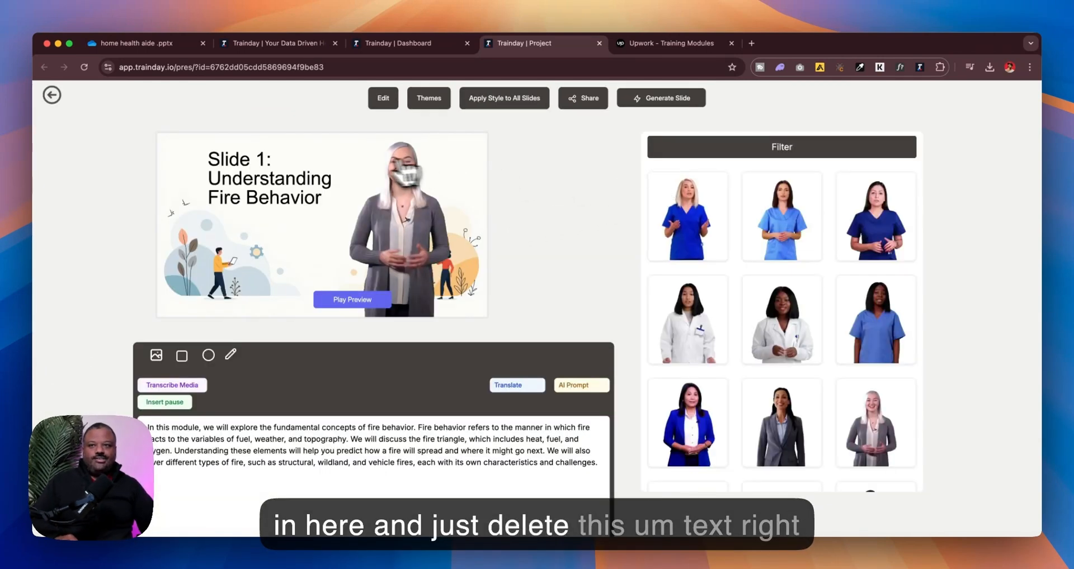
pyautogui.click(282, 187)
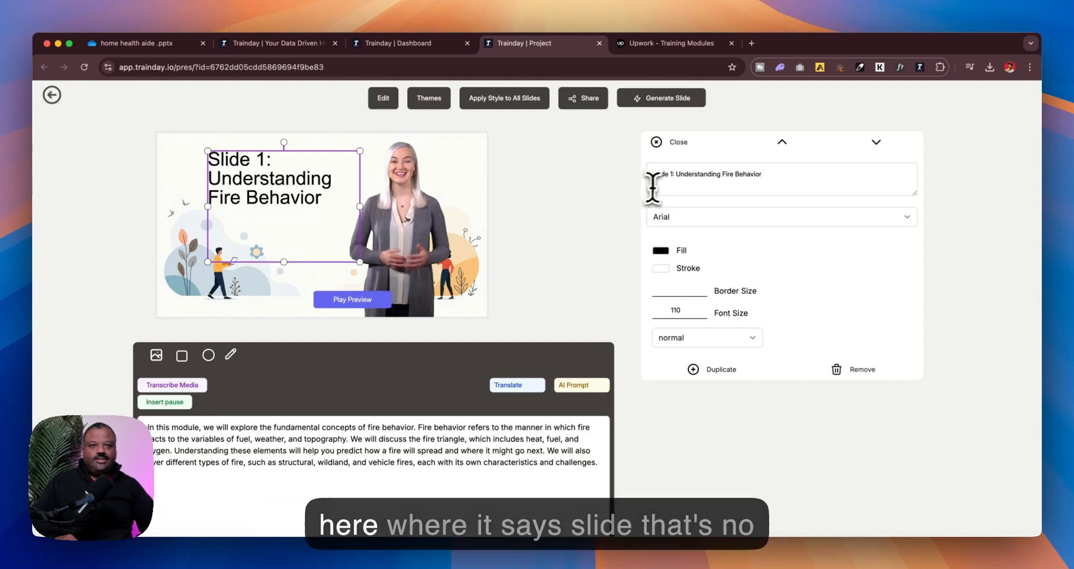
pyautogui.click(677, 175)
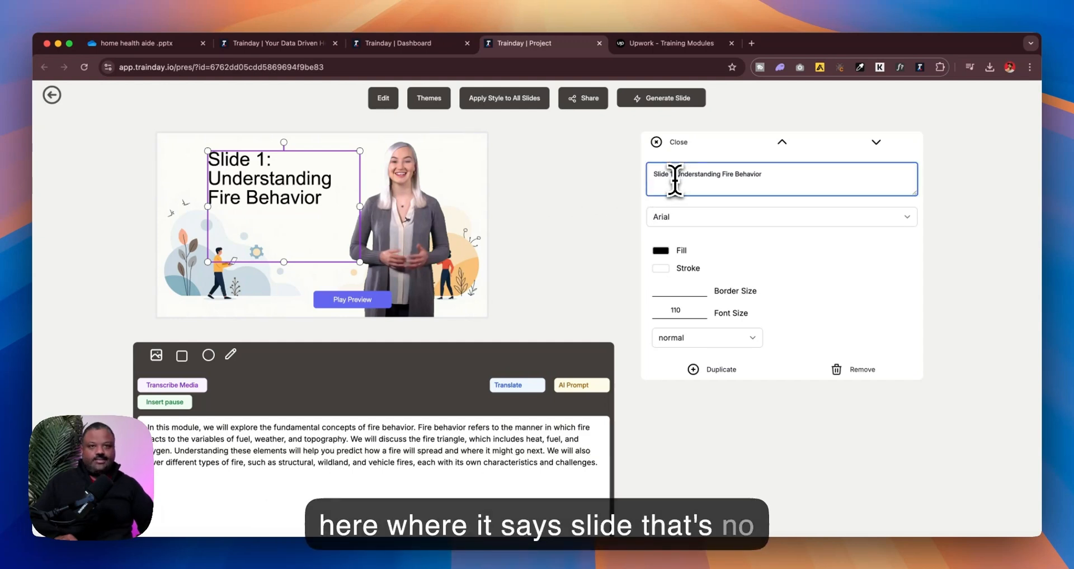
pyautogui.press('BackSpace')
pyautogui.press('BackSpace')
pyautogui.press('BackSpace')
pyautogui.press('BackSpace')
pyautogui.press('BackSpace')
pyautogui.press('BackSpace')
pyautogui.press('BackSpace')
pyautogui.press('BackSpace')
pyautogui.press('BackSpace')
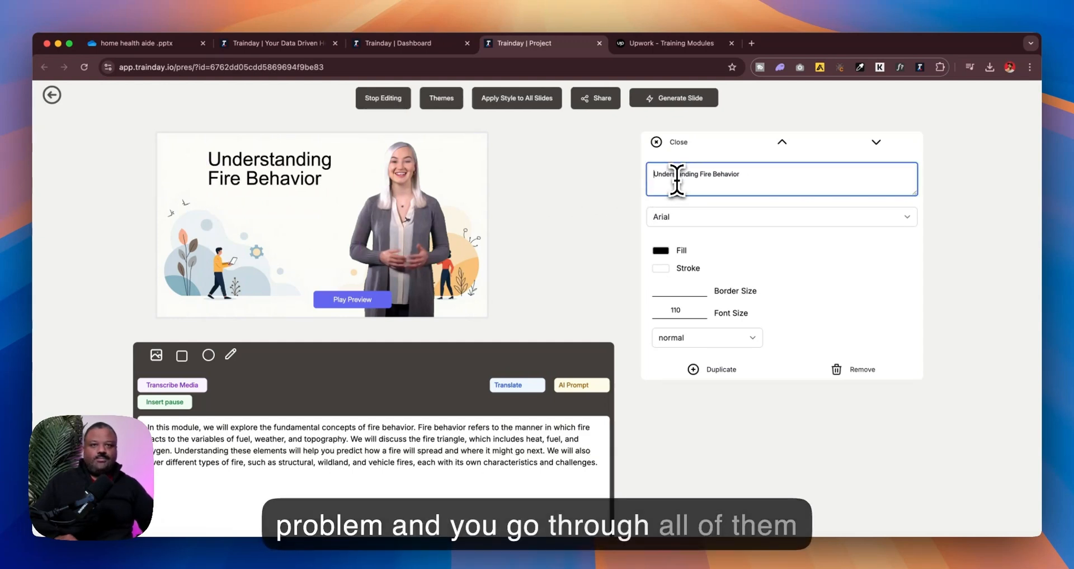
pyautogui.click(671, 143)
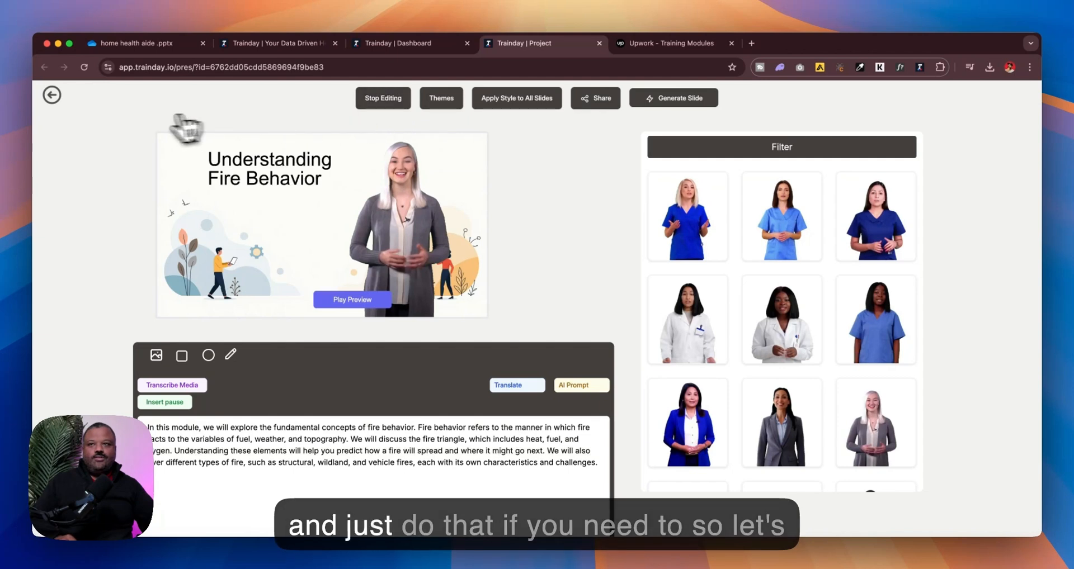
pyautogui.click(50, 95)
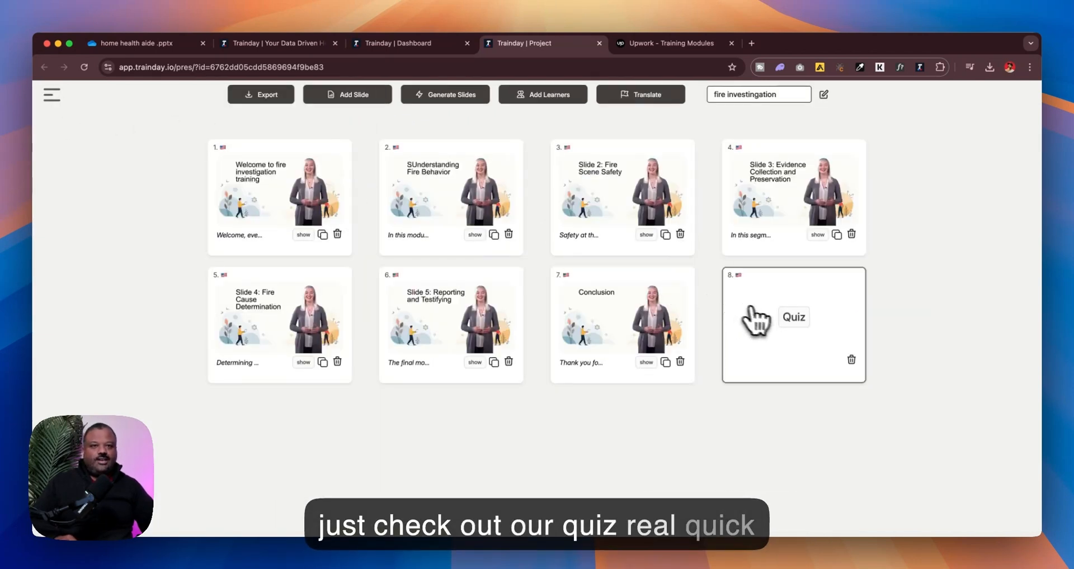
# Review the final quiz's questions, checking the choices for the evidence and the conveying-findings questions, and close the quiz
pyautogui.click(783, 314)
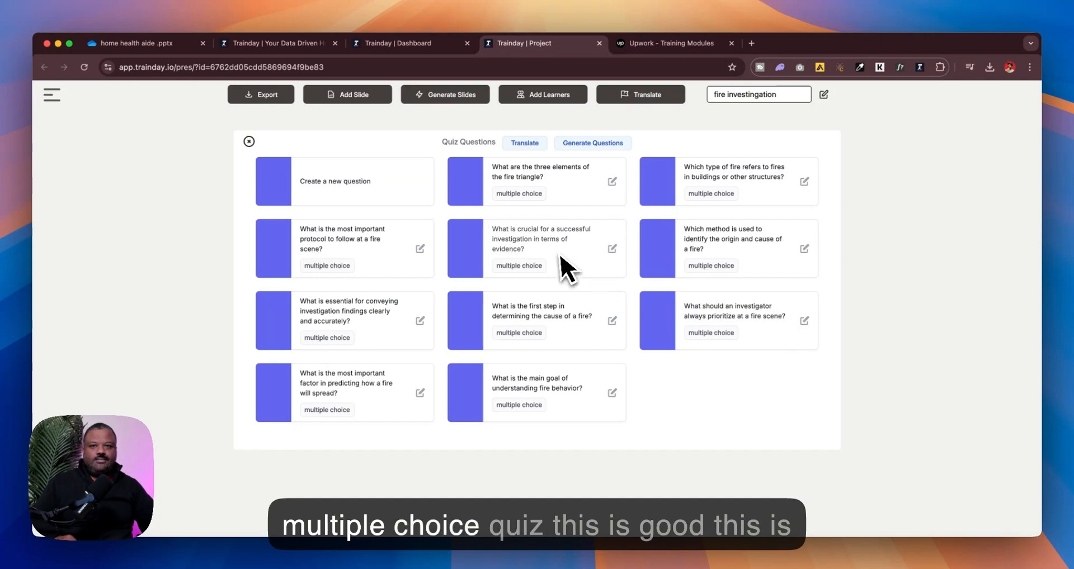
pyautogui.click(613, 249)
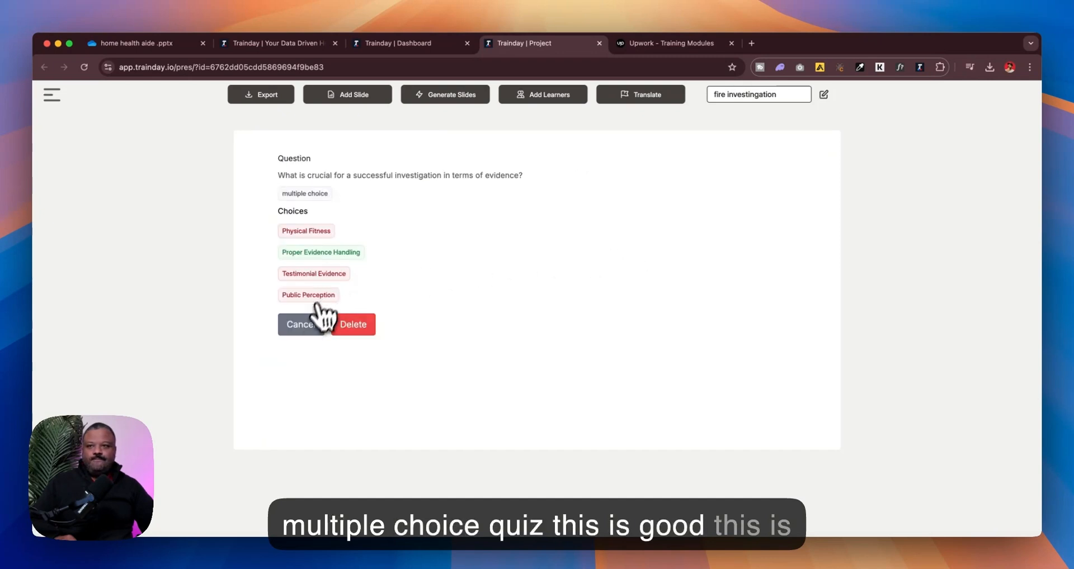
pyautogui.click(309, 327)
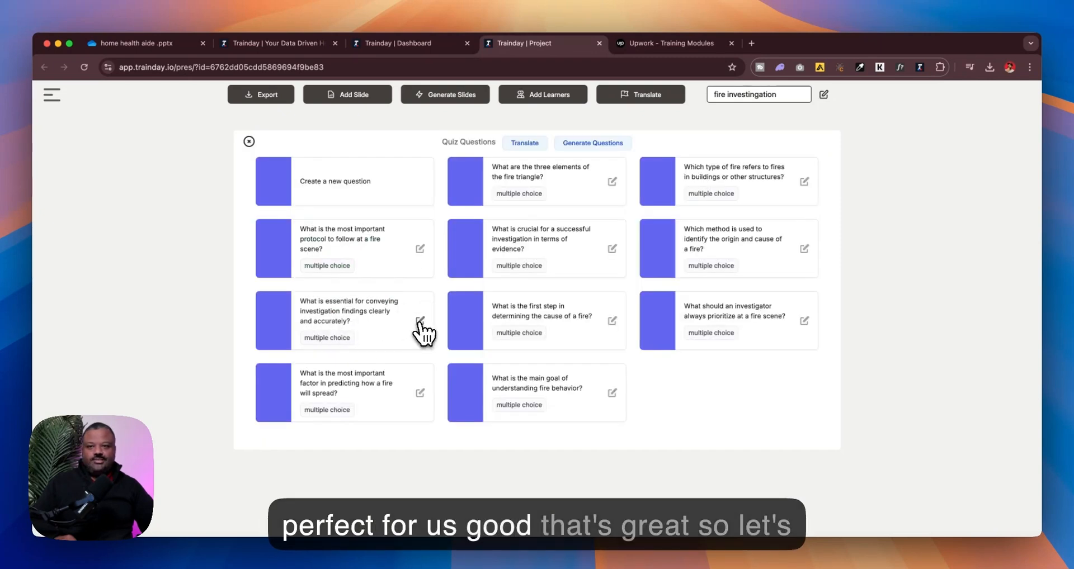
pyautogui.click(420, 321)
pyautogui.click(302, 326)
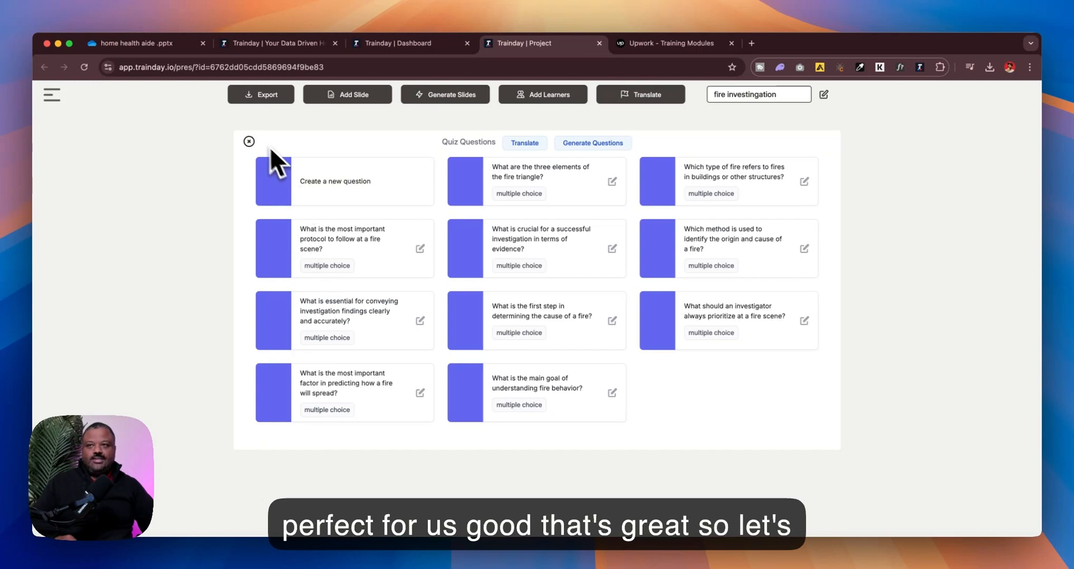
pyautogui.click(249, 141)
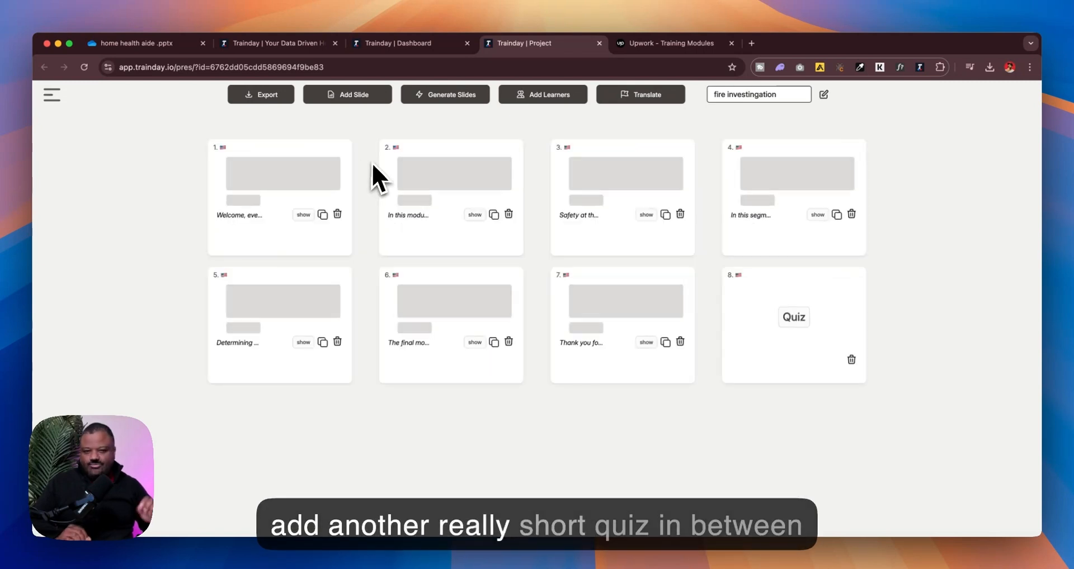
# Add a new quiz module and place it fourth, right after the "Slide 2: Fire Scene Safety" slide
pyautogui.click(360, 103)
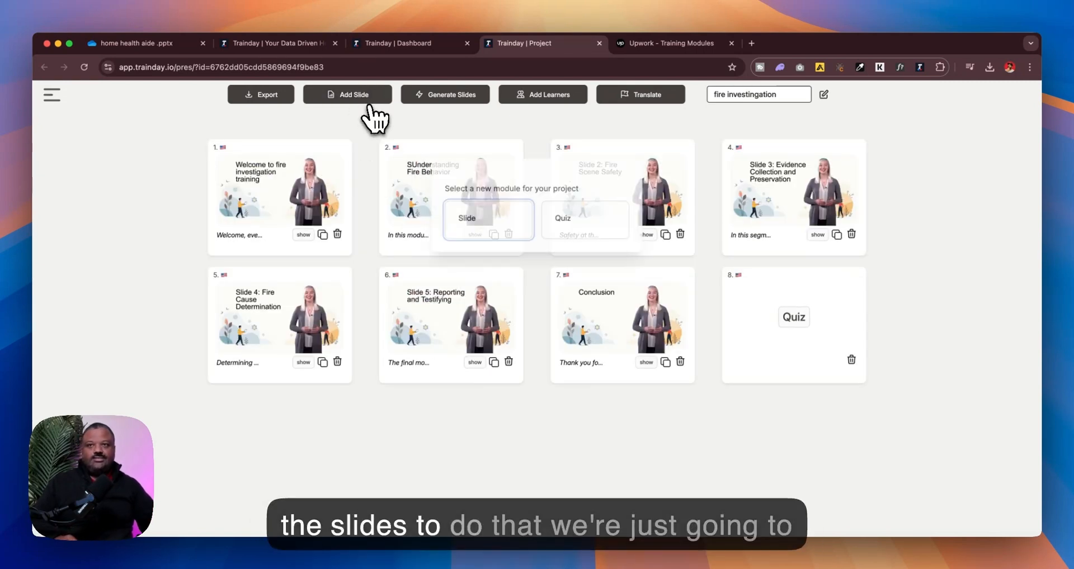
pyautogui.click(586, 233)
pyautogui.moveTo(455, 198); pyautogui.dragTo(743, 198)
# Generate 6 questions for the new quiz from the "Understanding Fire Behavior" and "Slide 2: Fire Scene Safety" slides
pyautogui.click(745, 199)
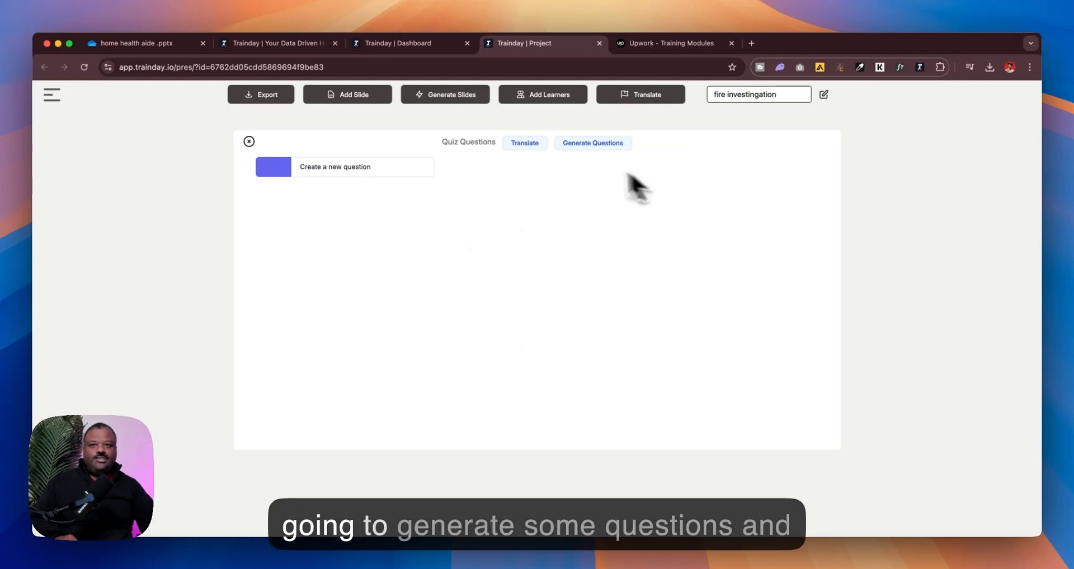
pyautogui.click(586, 146)
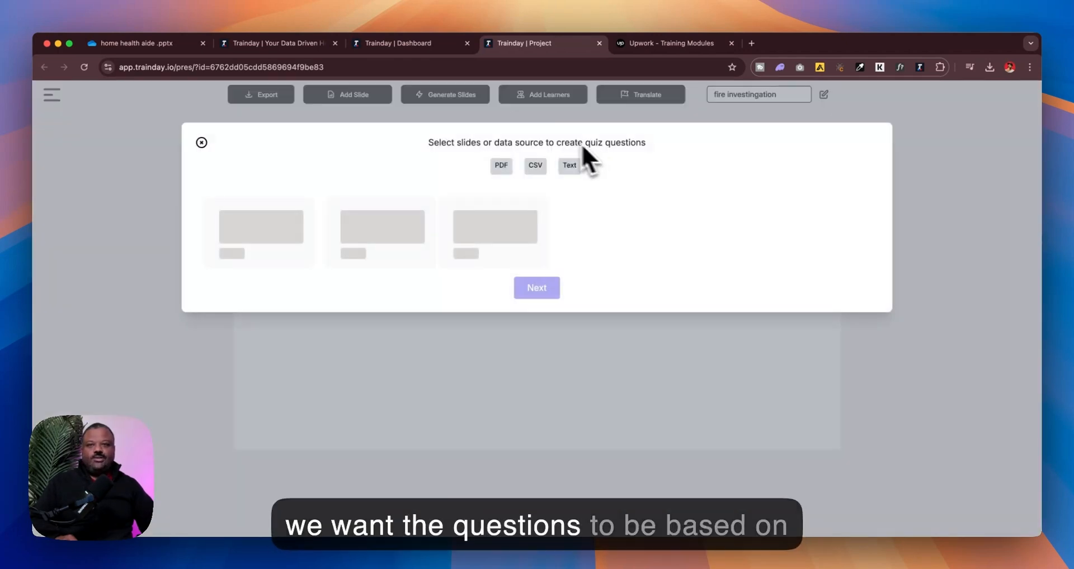
pyautogui.click(479, 228)
pyautogui.click(408, 227)
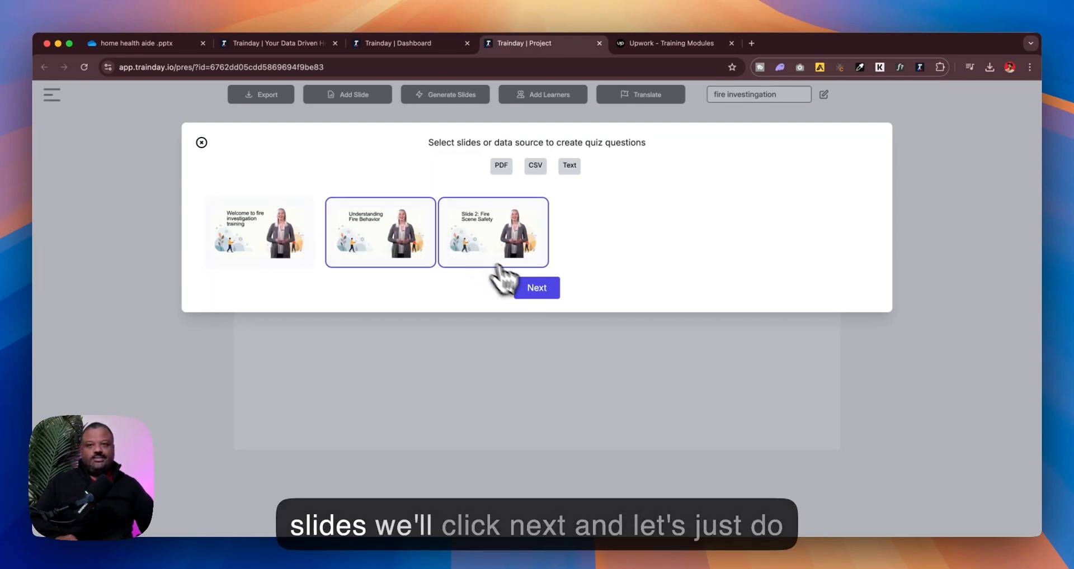
pyautogui.click(546, 291)
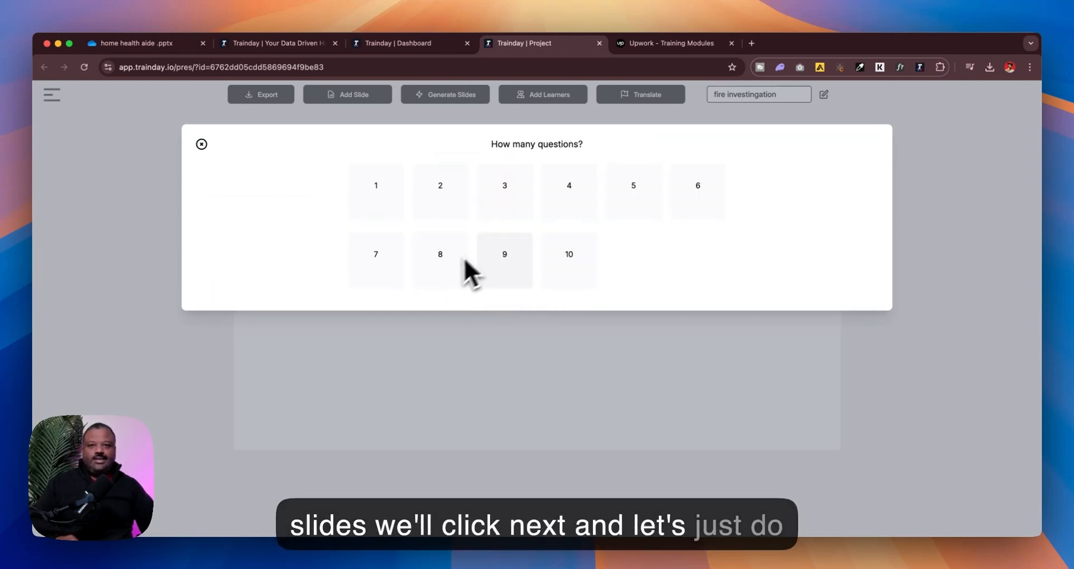
pyautogui.click(673, 199)
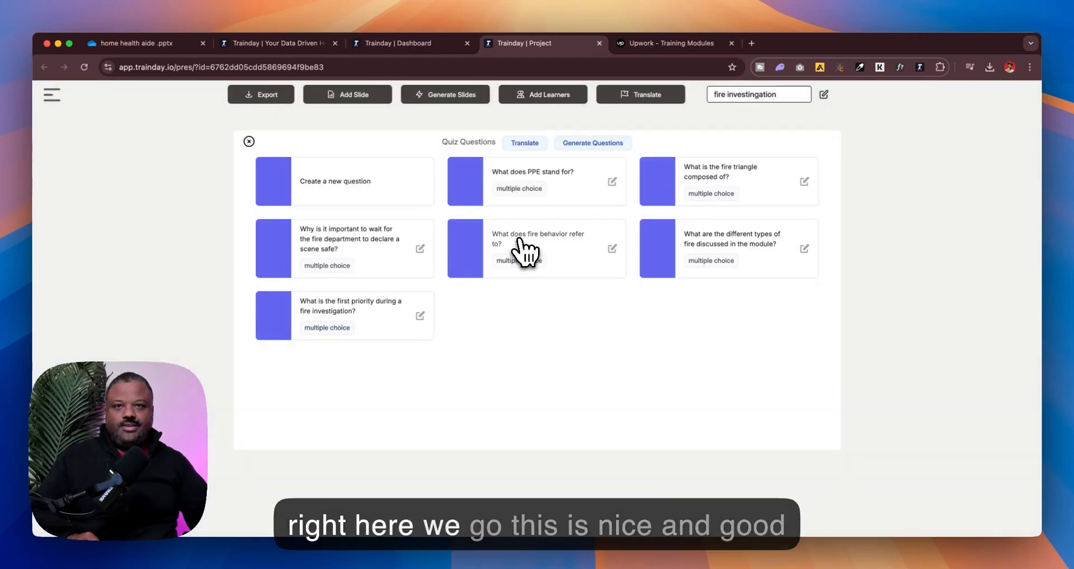
# Check the answer choices of the question about waiting for the fire department, and close the new quiz
pyautogui.click(418, 249)
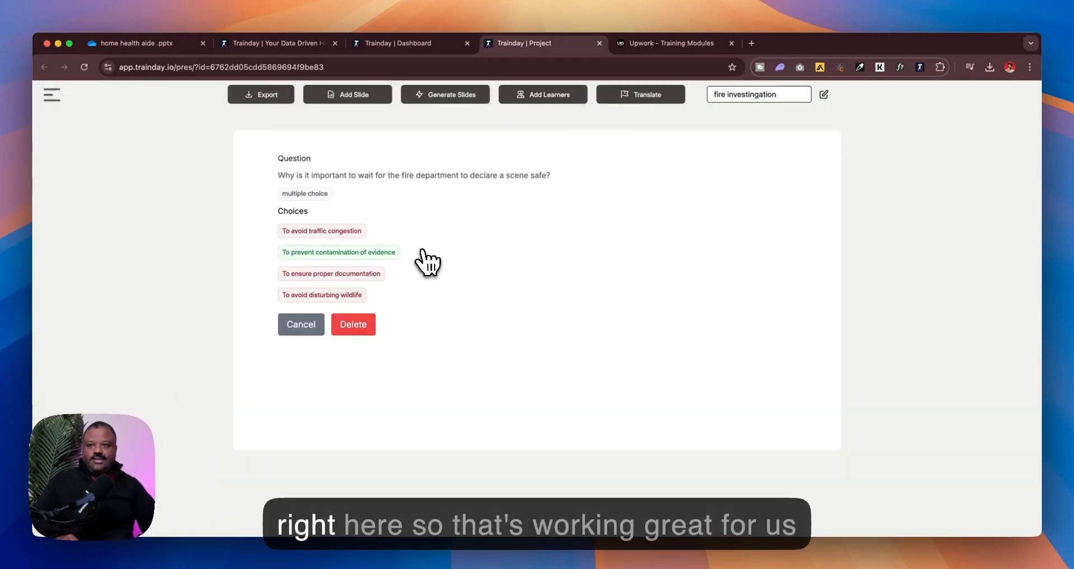
pyautogui.click(314, 330)
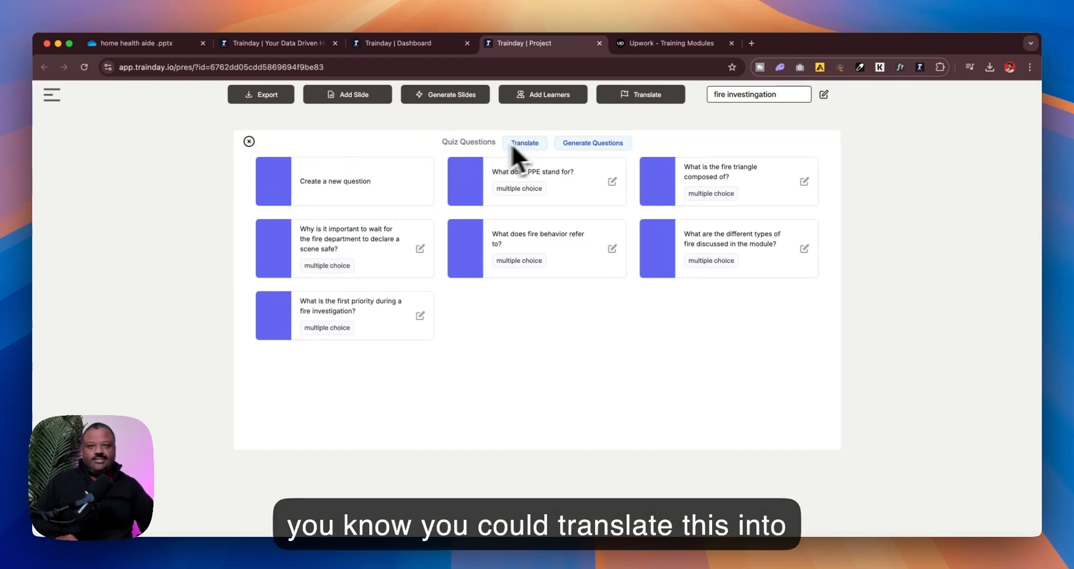
pyautogui.click(248, 141)
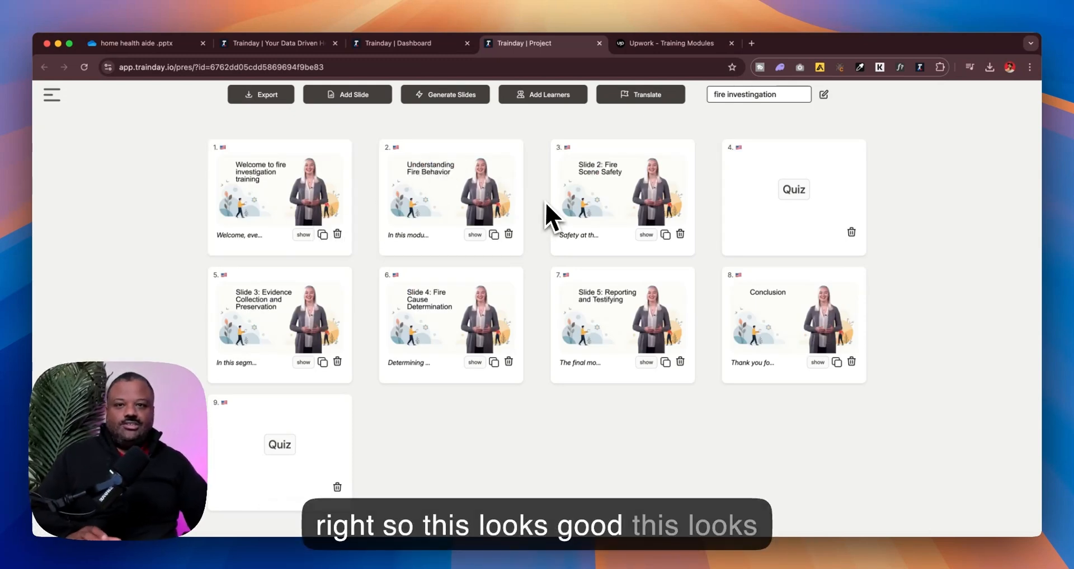
# Generate the video for the "Welcome to fire investigation training" slide with captions included
pyautogui.click(473, 111)
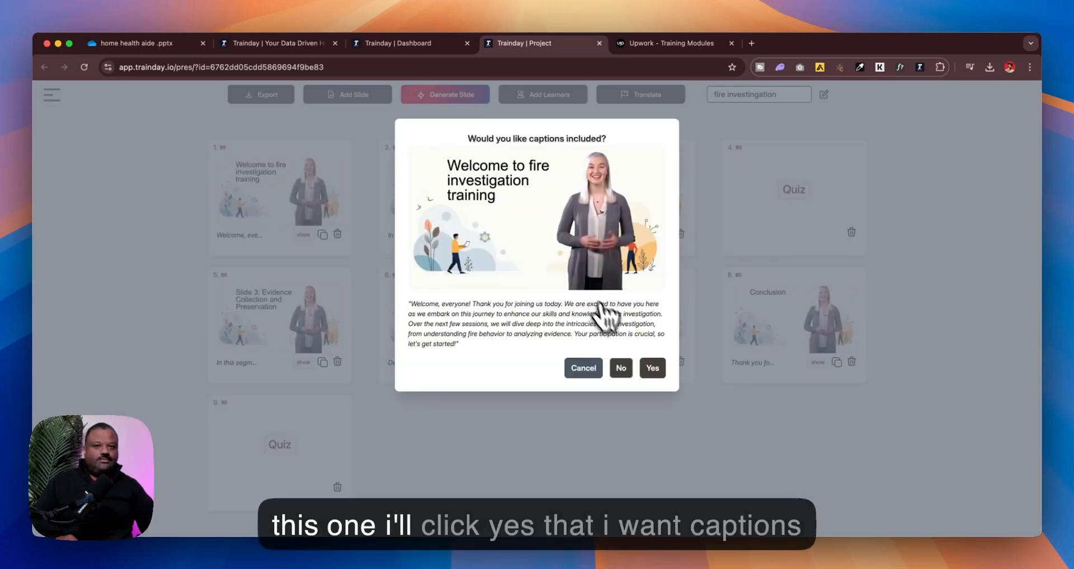
pyautogui.click(655, 371)
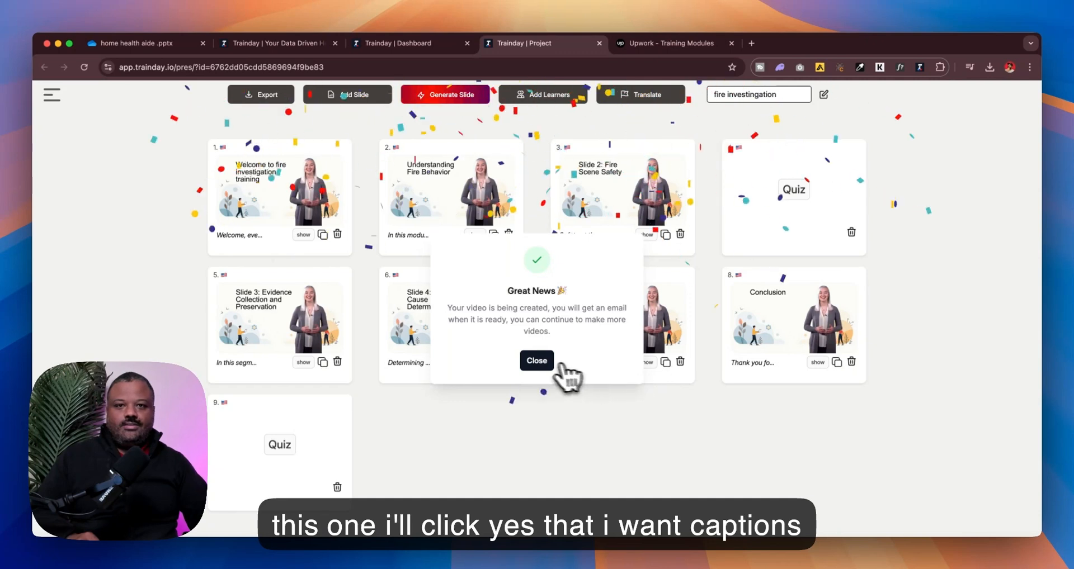
pyautogui.click(545, 361)
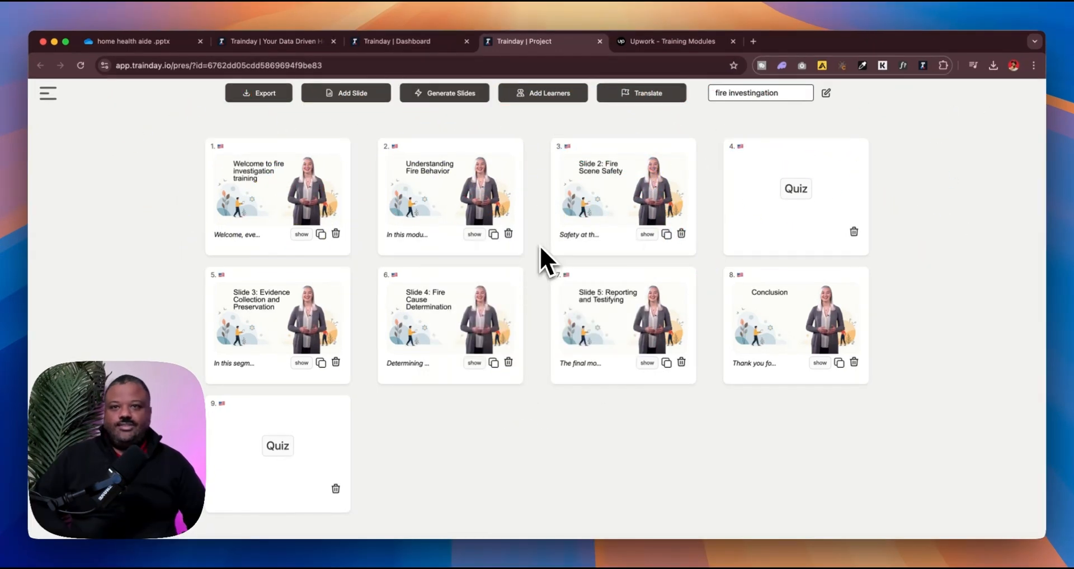
# Change the "Understanding Fire Behavior" slide's presenter to the older man in a light blue shirt with a lanyard badge, and return to the overview
pyautogui.click(445, 190)
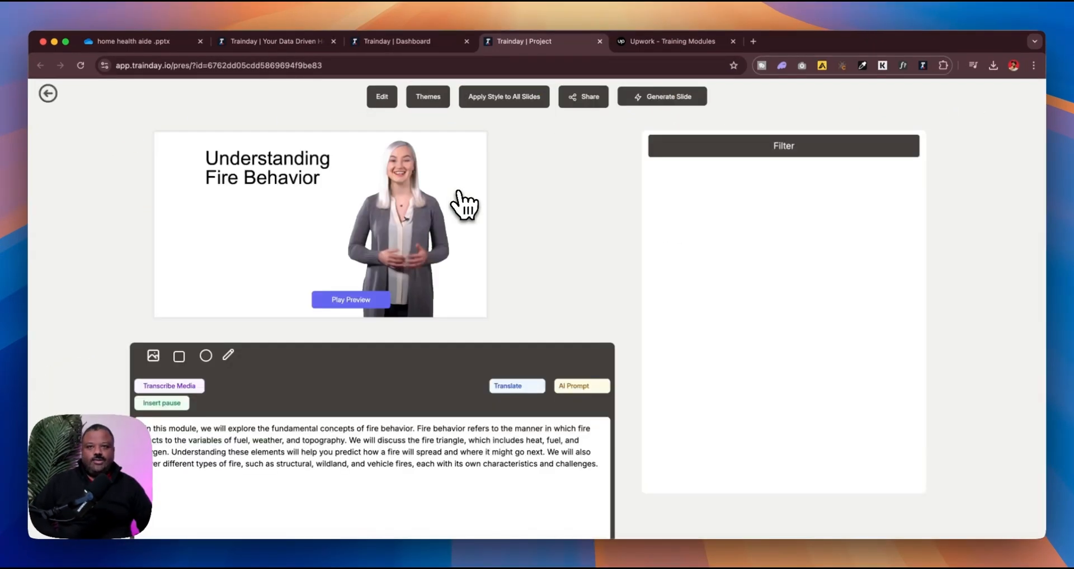
pyautogui.scroll(-15, 839, 255)
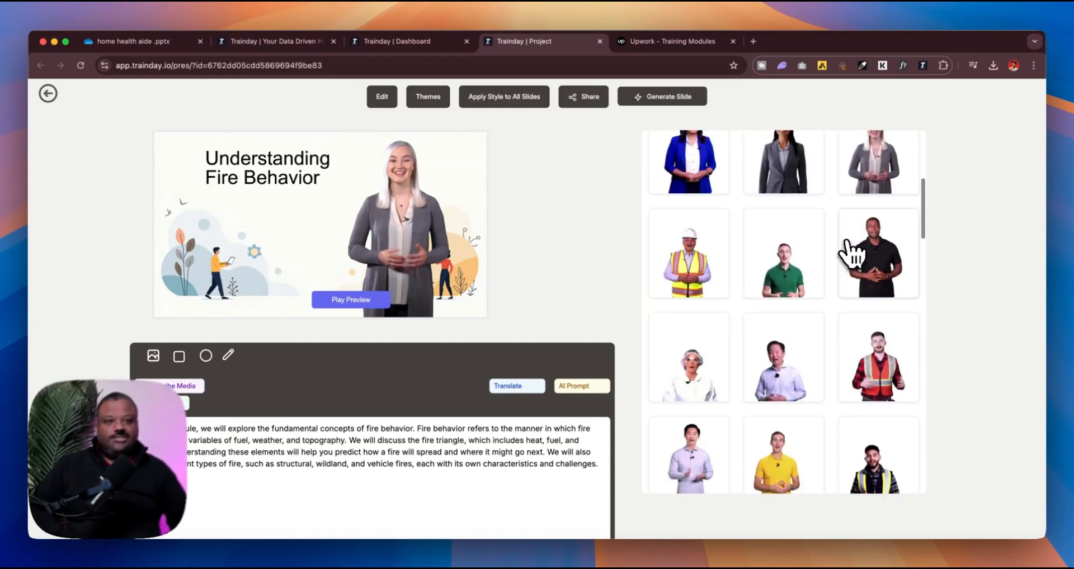
pyautogui.scroll(2, 847, 244)
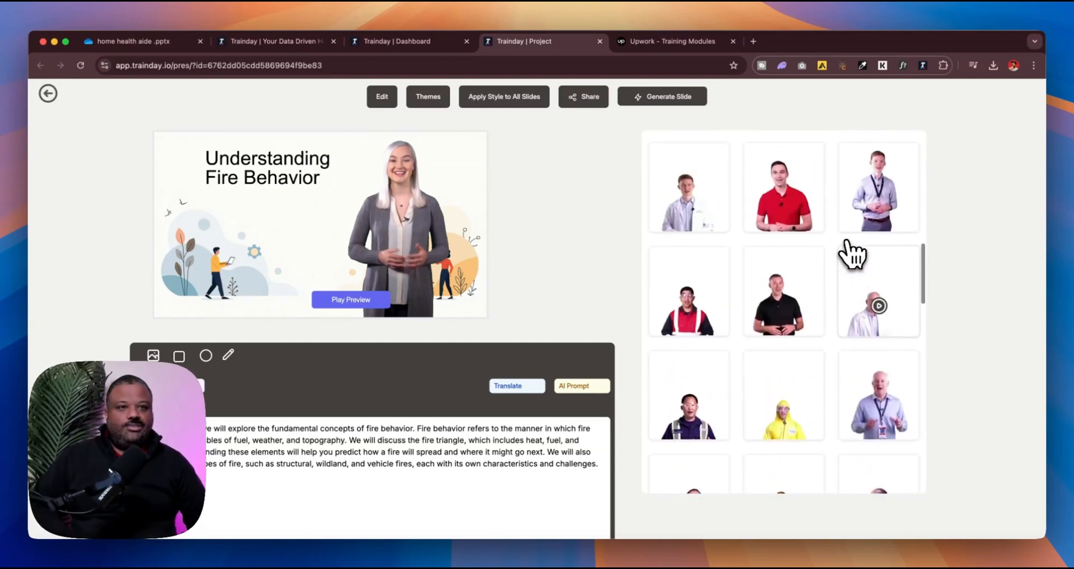
pyautogui.scroll(-2, 846, 243)
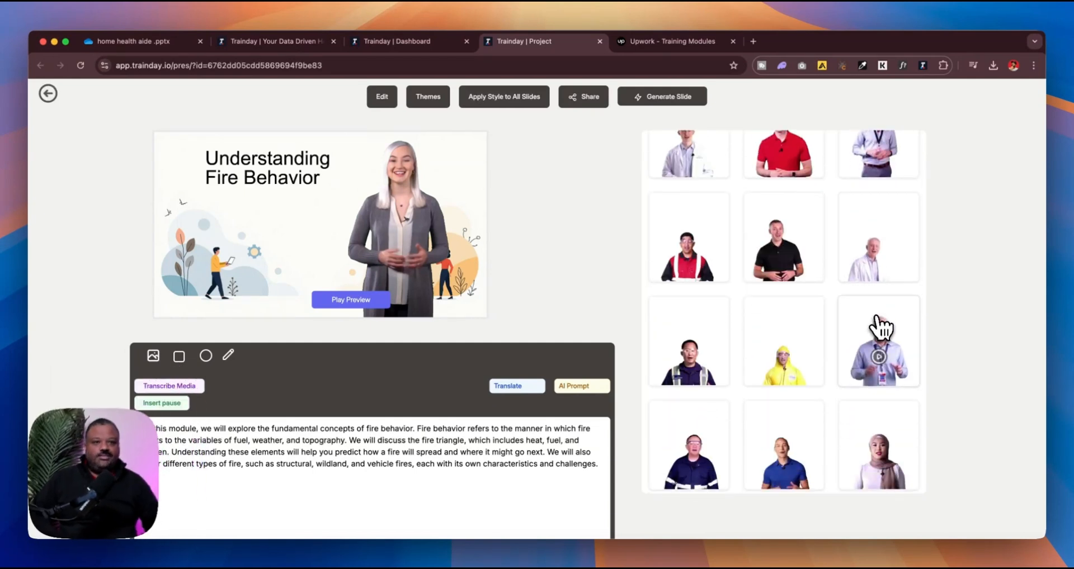
pyautogui.click(878, 335)
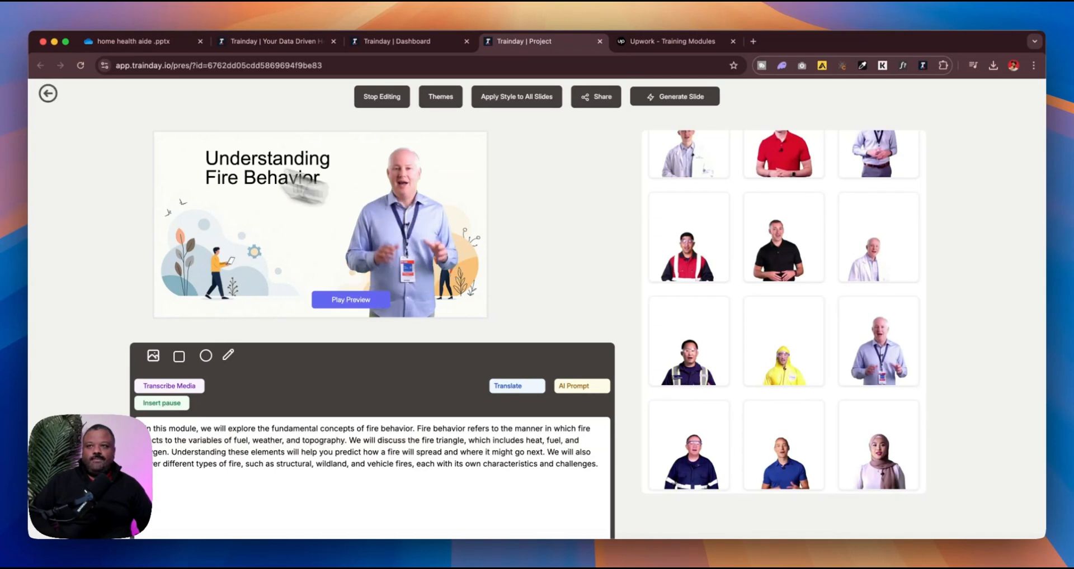
pyautogui.click(48, 94)
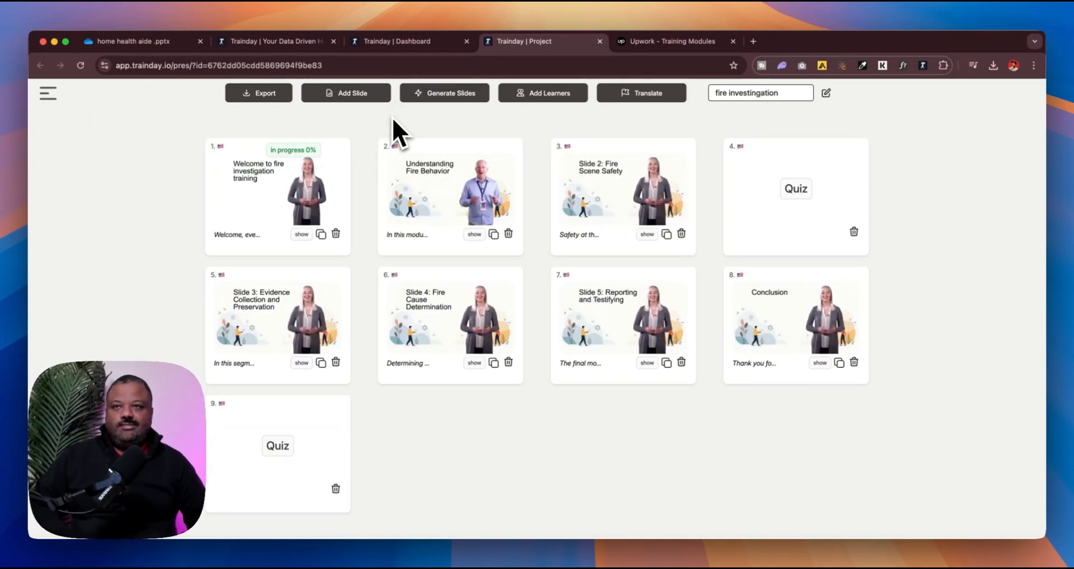
# Export the fire investigation course as a PowerPoint (.pptx) file
pyautogui.click(286, 93)
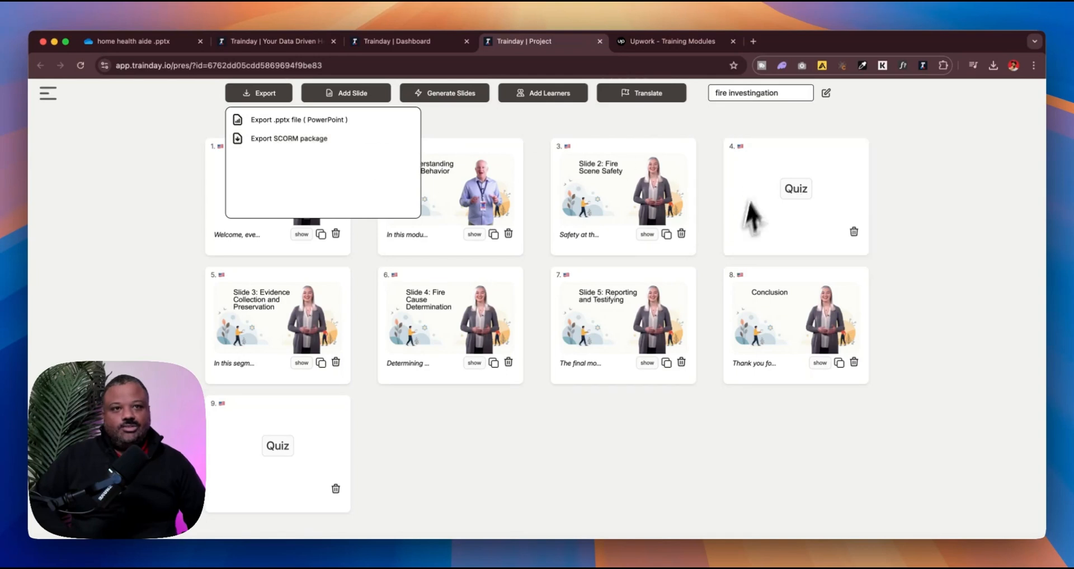
pyautogui.click(271, 119)
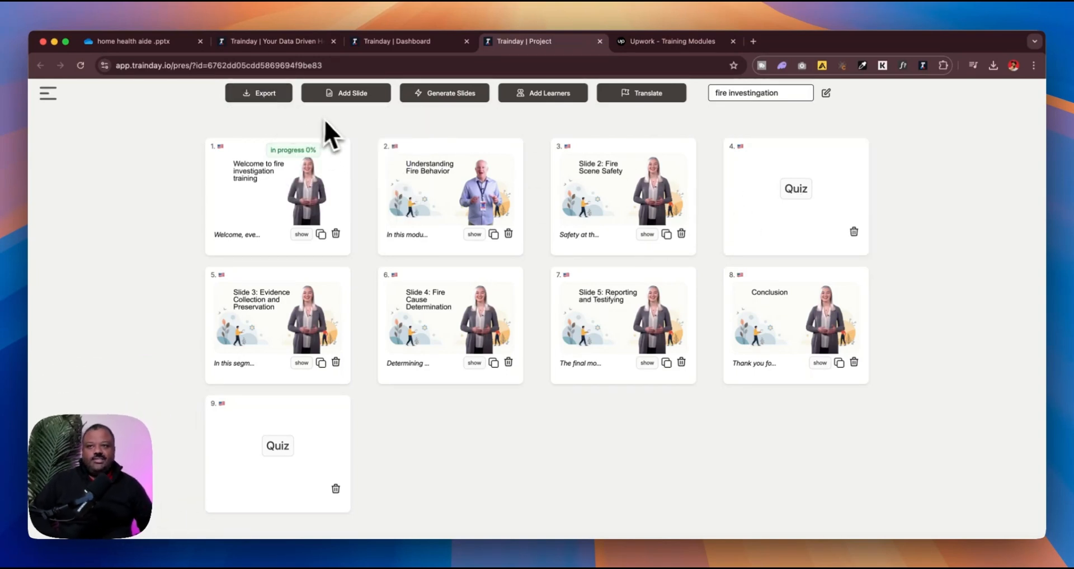